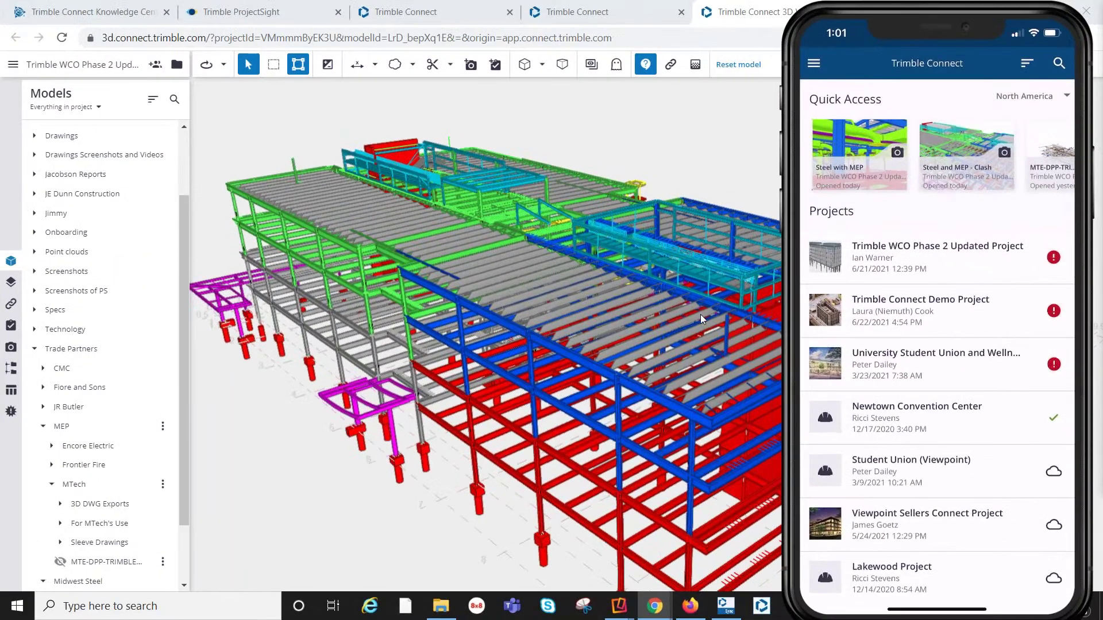
# - View the ProjectSight project dashboard, and return to the Trimble Connect file explorer of the Trimble WCO Phase 2 Updated Project
pyautogui.moveTo(897, 63)
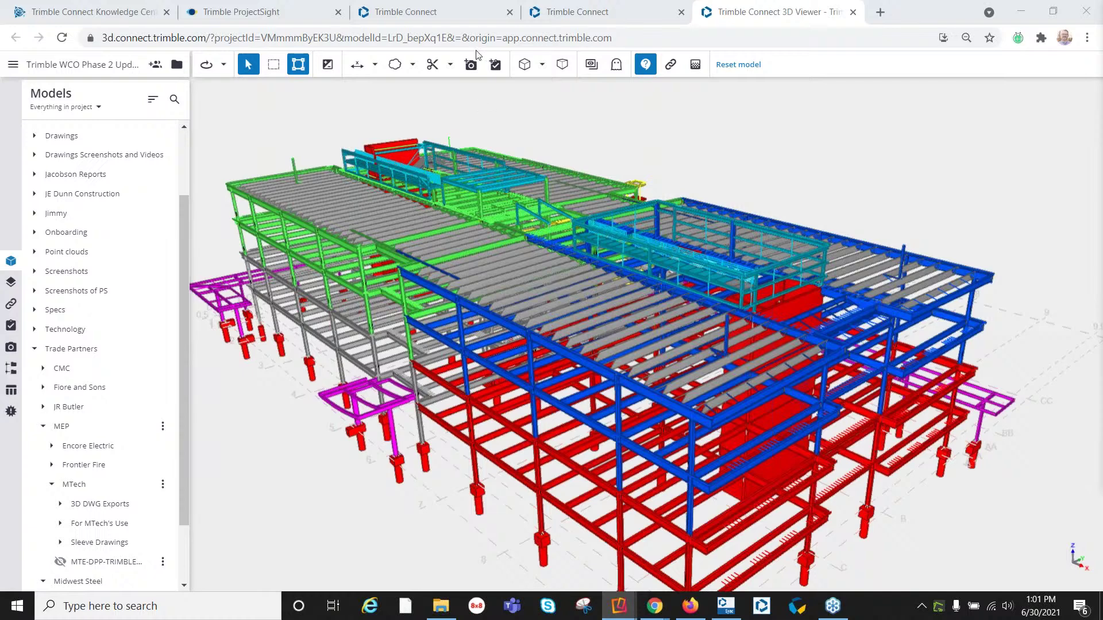
pyautogui.click(469, 18)
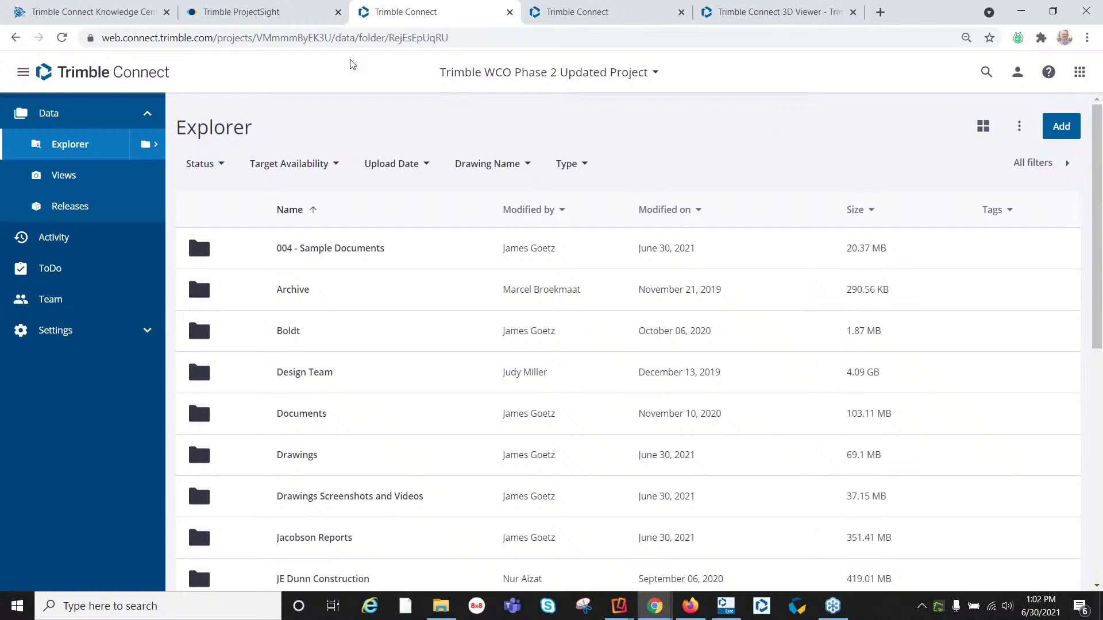
pyautogui.click(244, 12)
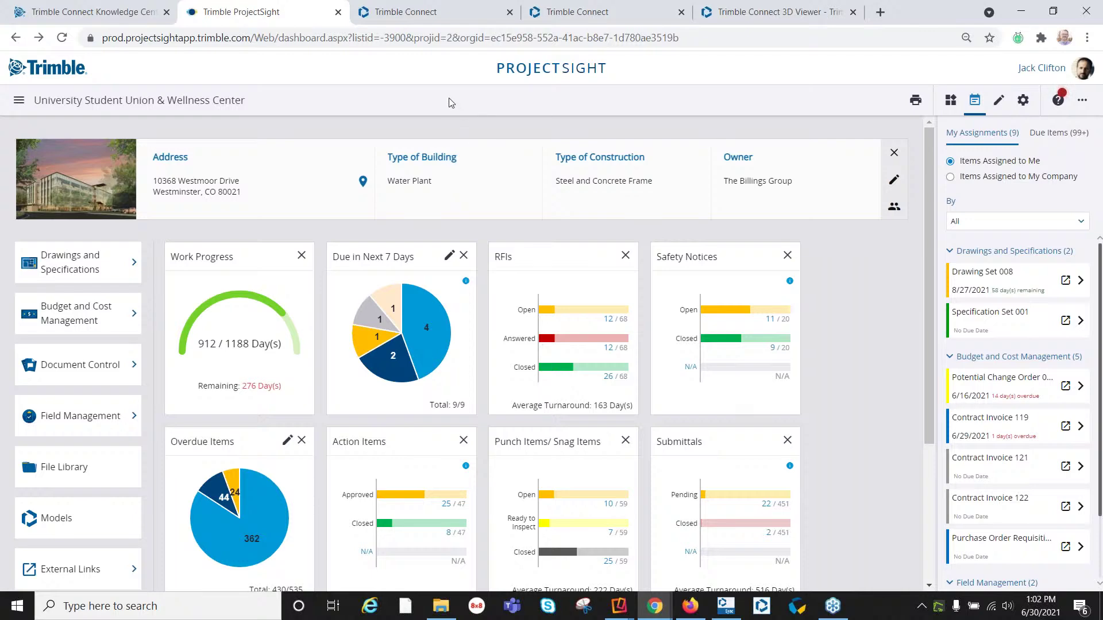
pyautogui.click(435, 22)
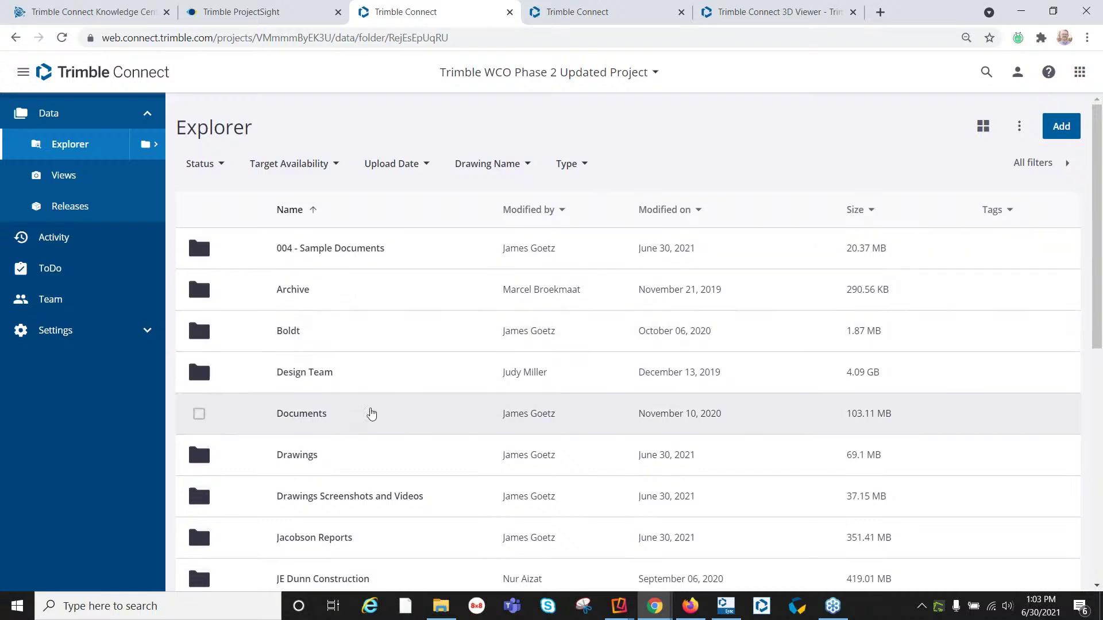
# - Open the Documents folder and review the details and available file actions of ProgressMeetingAgenda.docx
pyautogui.click(397, 414)
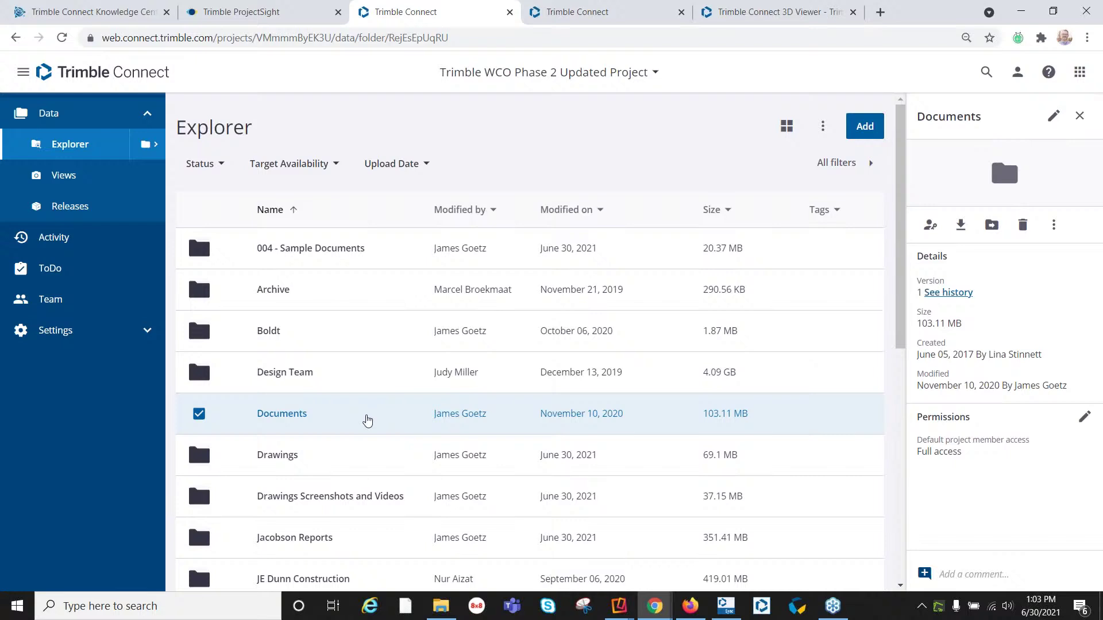
pyautogui.click(304, 418)
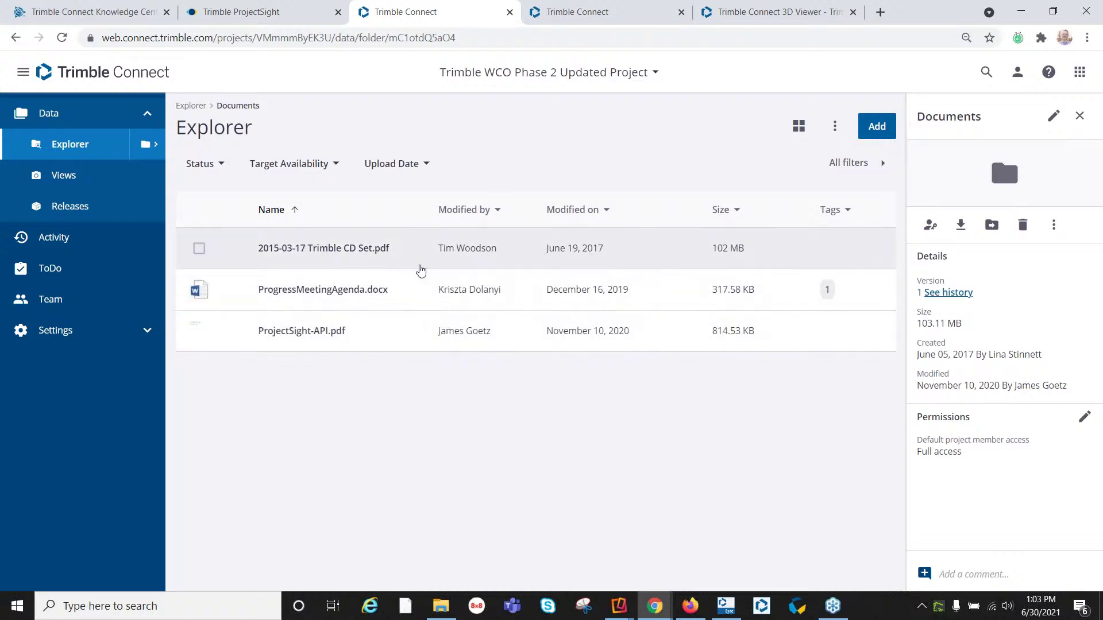
pyautogui.click(428, 300)
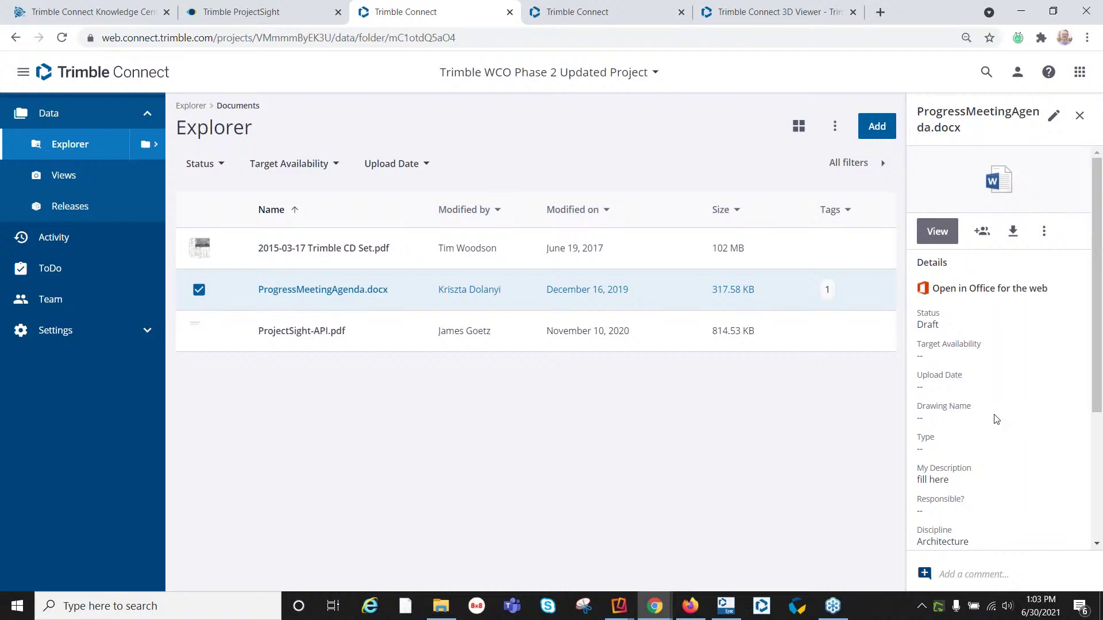
pyautogui.scroll(-5, 958, 370)
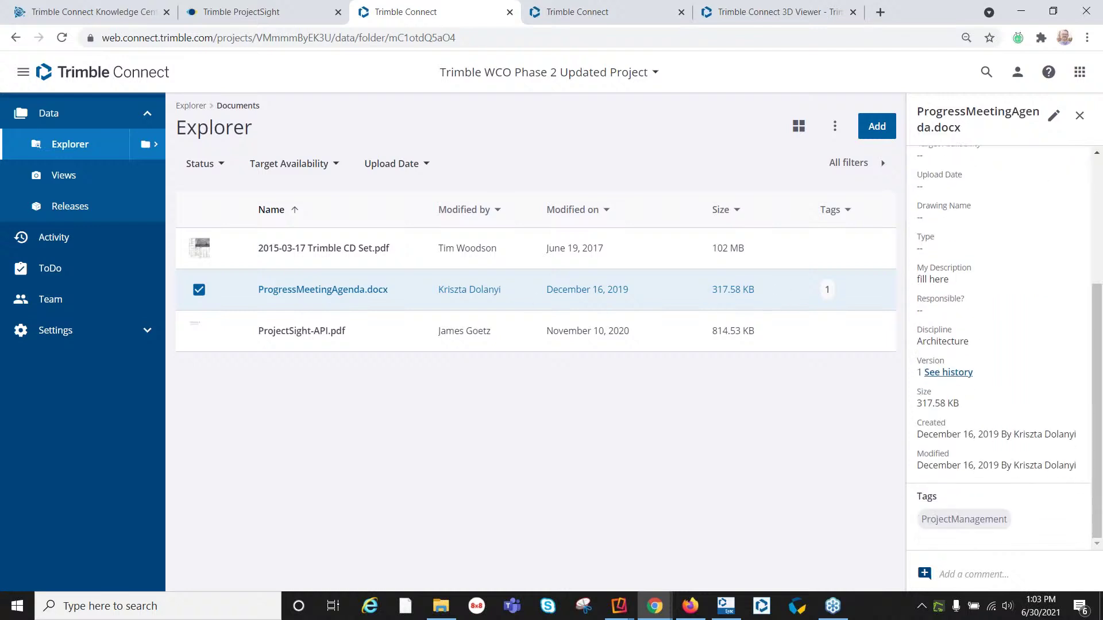
pyautogui.scroll(5, 983, 357)
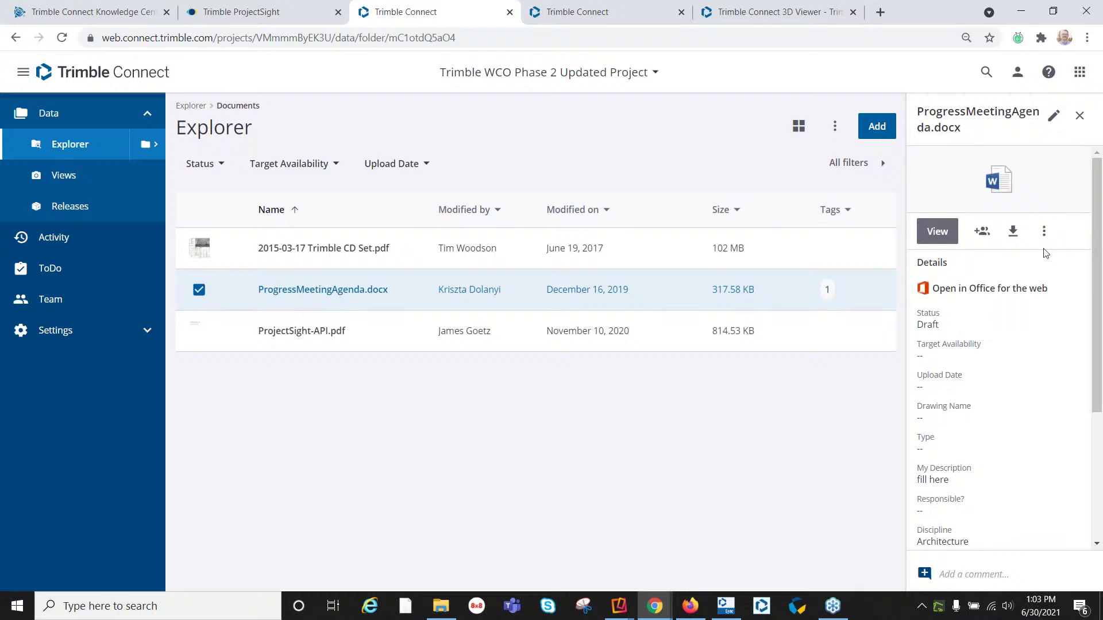
pyautogui.click(1043, 231)
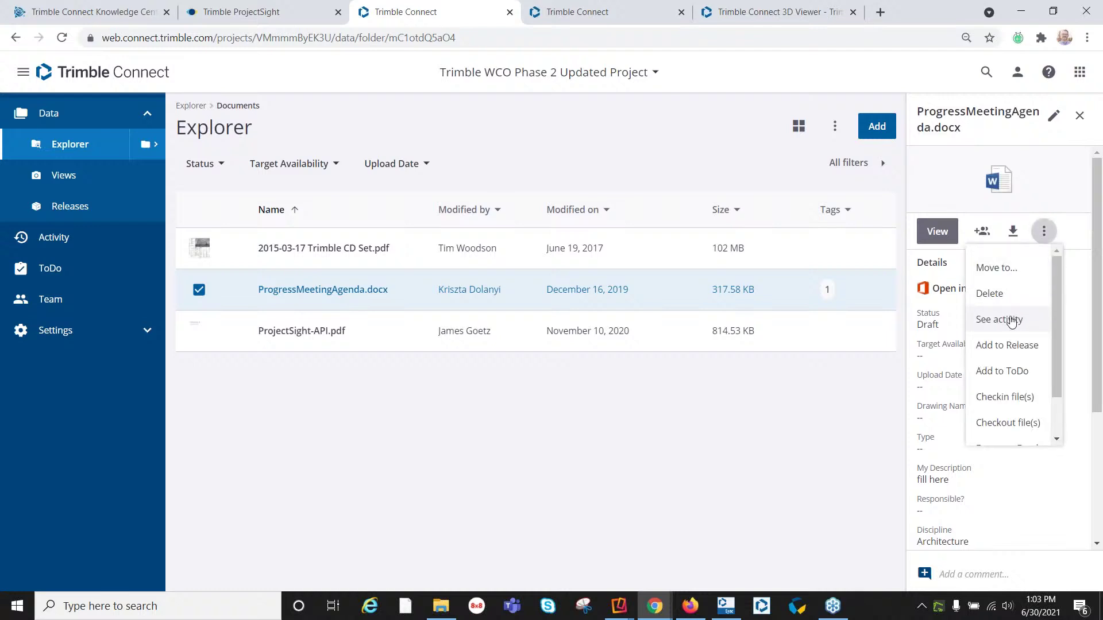
pyautogui.click(1058, 191)
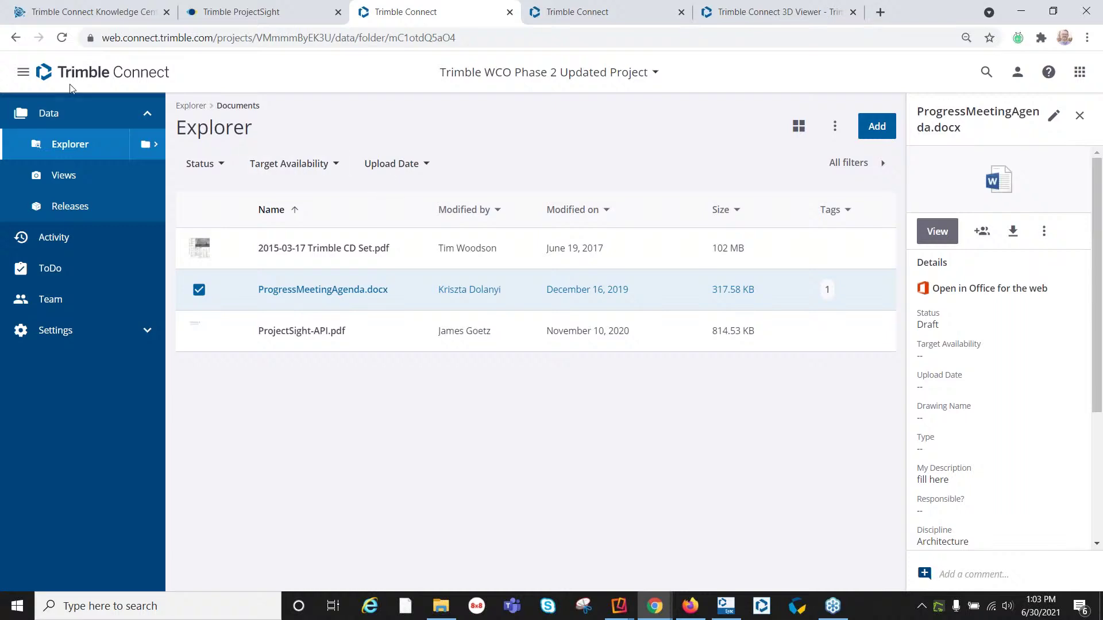
# - Return to the project's top-level folders and open the Axis Steel folder inside Trade Partners > Midwest Steel
pyautogui.click(15, 38)
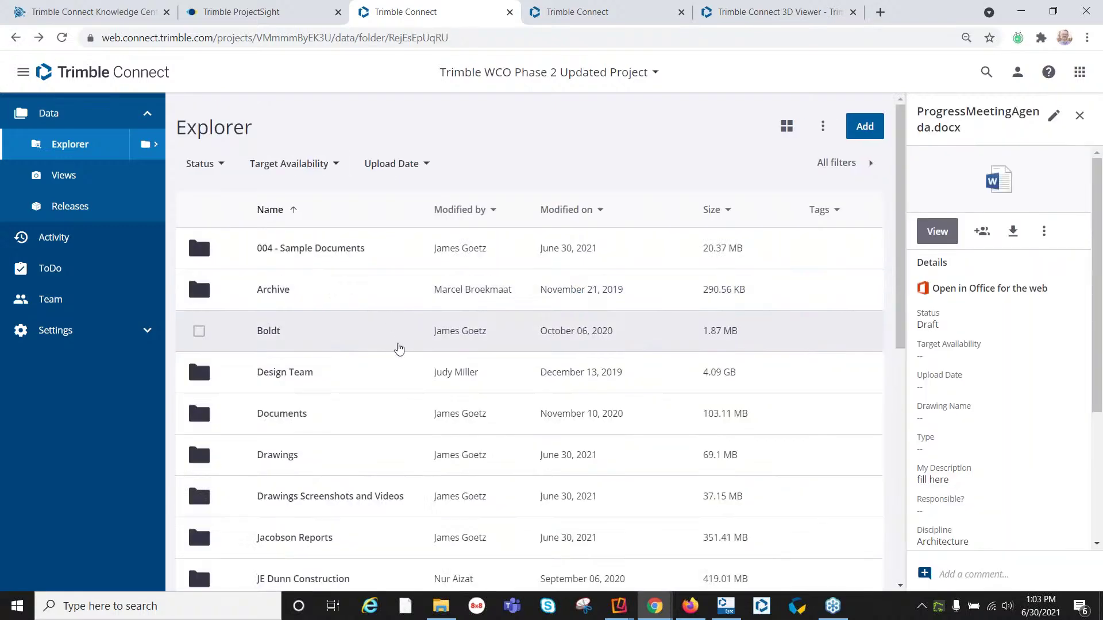
pyautogui.scroll(-5, 356, 378)
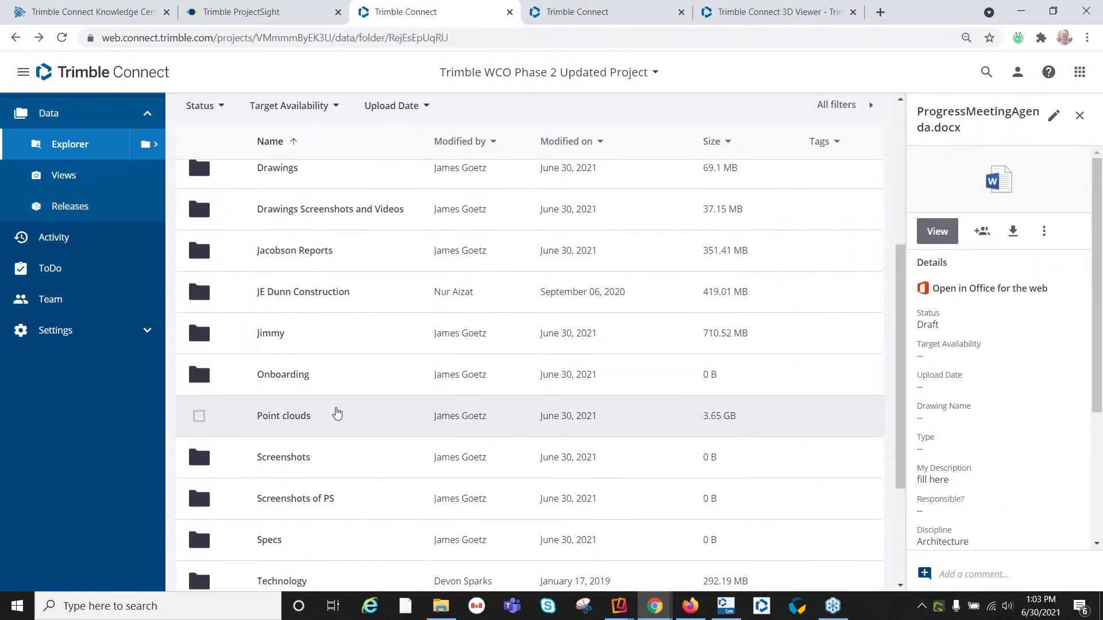
pyautogui.scroll(-1, 337, 413)
pyautogui.scroll(-2, 337, 413)
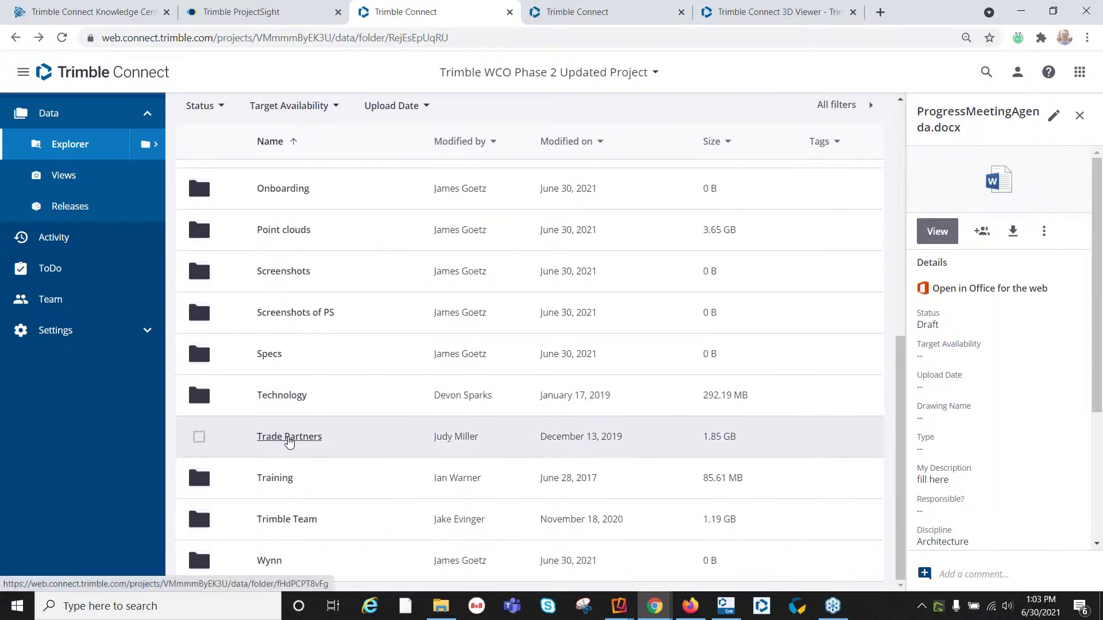
pyautogui.click(289, 438)
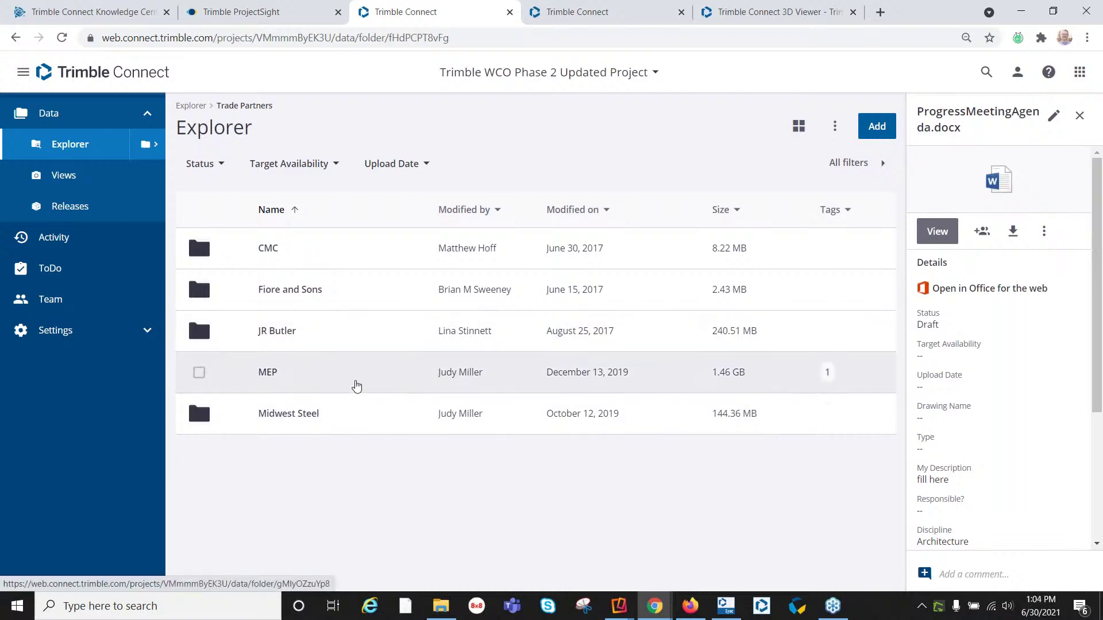
pyautogui.click(199, 413)
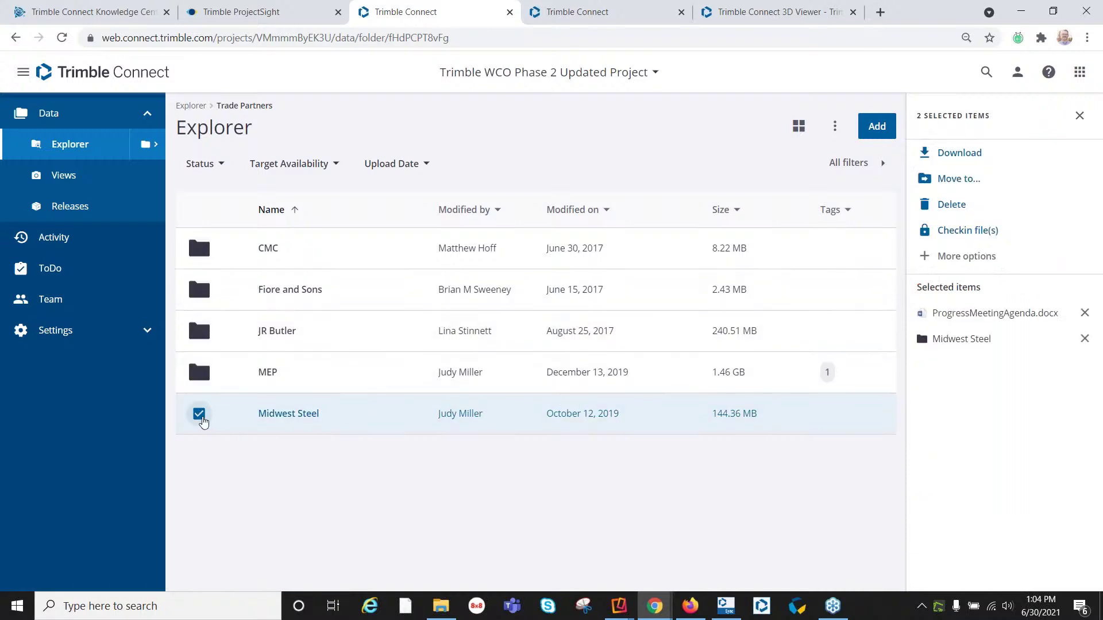
pyautogui.click(199, 414)
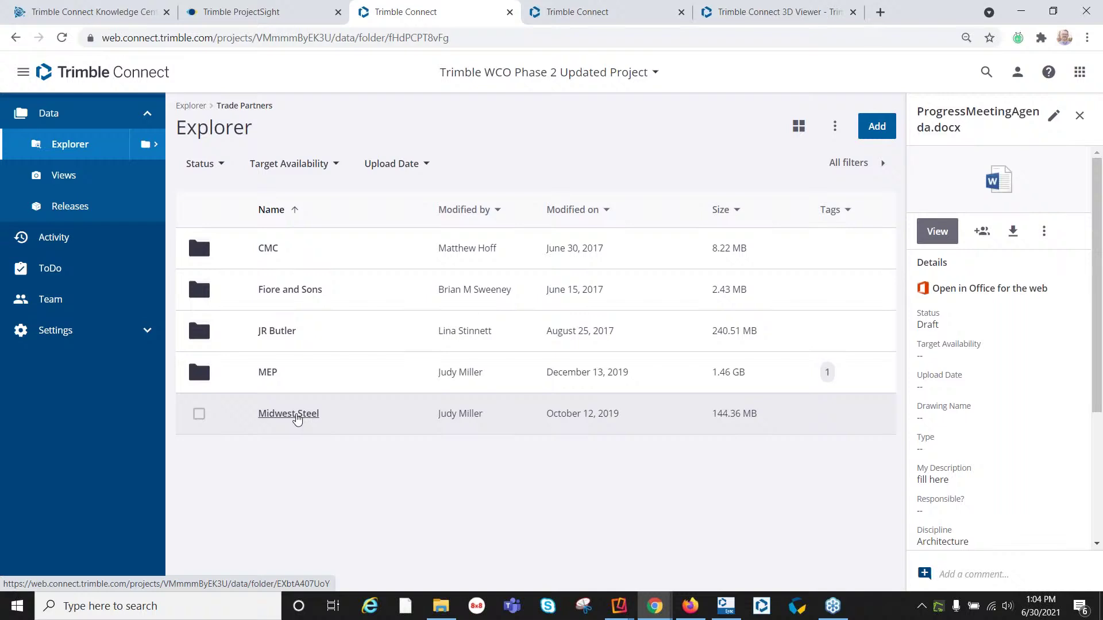
pyautogui.click(296, 415)
pyautogui.click(285, 249)
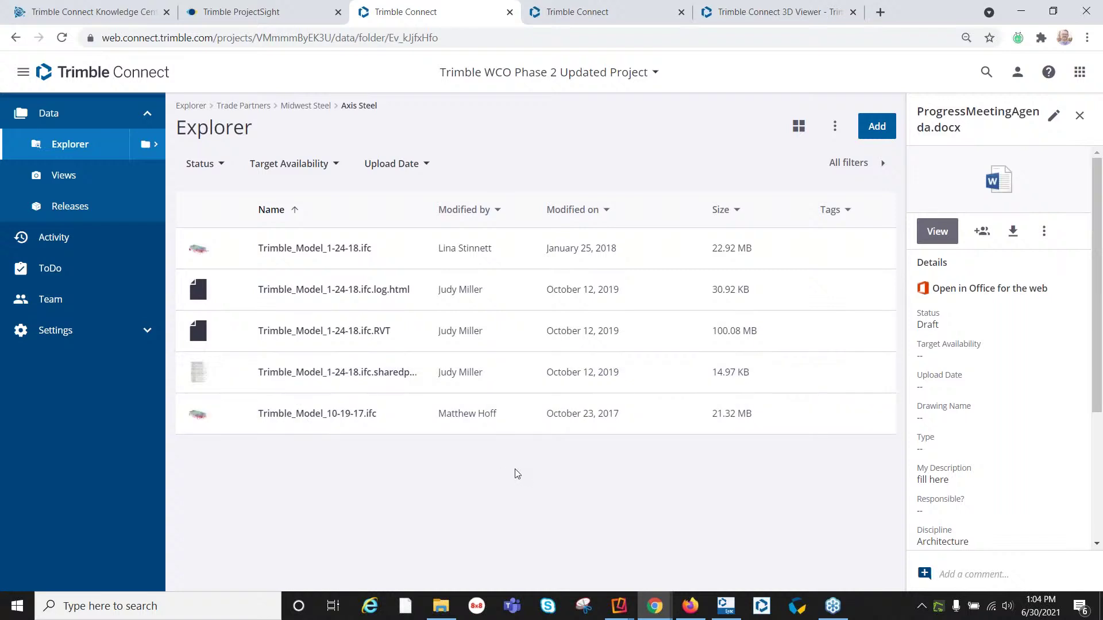
# - In the project's notification settings, select both instant and digest emails for the Files uploaded activity
pyautogui.click(146, 330)
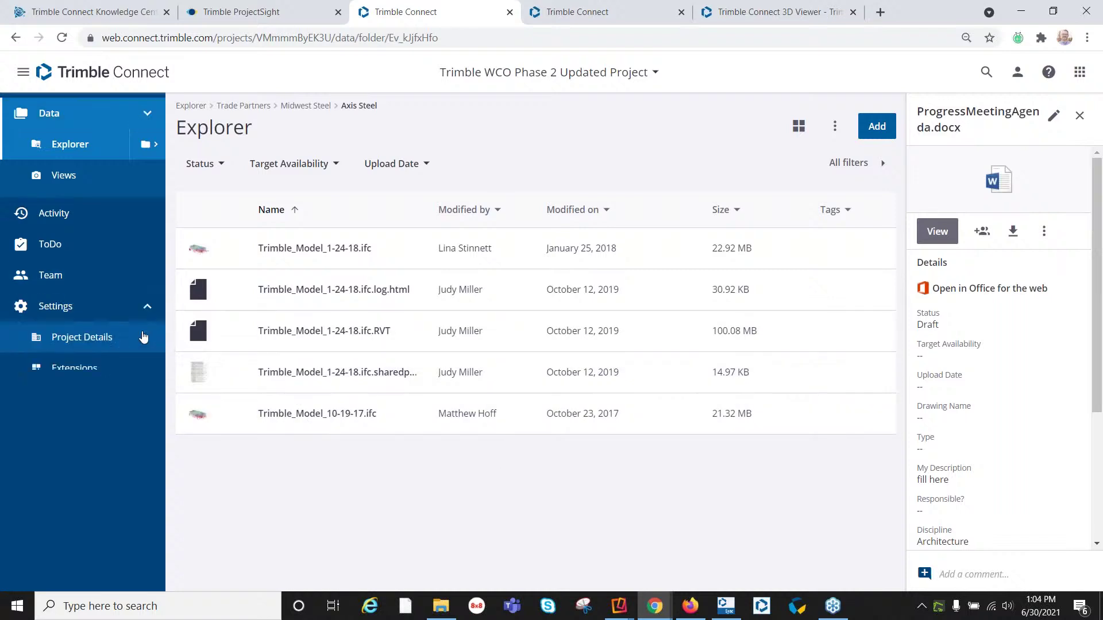
pyautogui.click(89, 333)
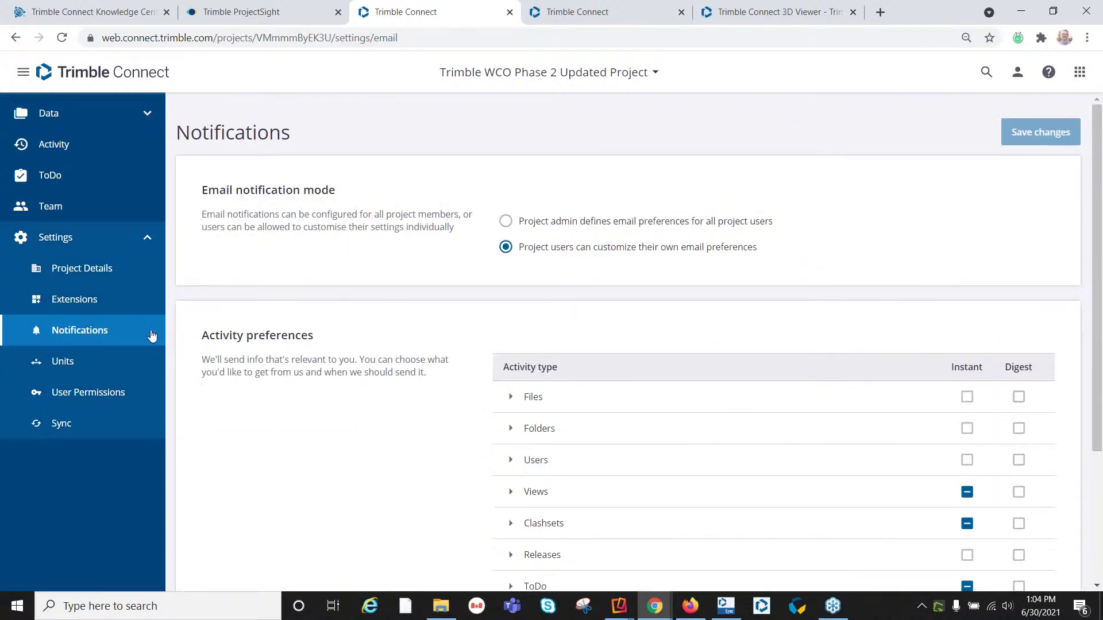
pyautogui.scroll(-3, 647, 349)
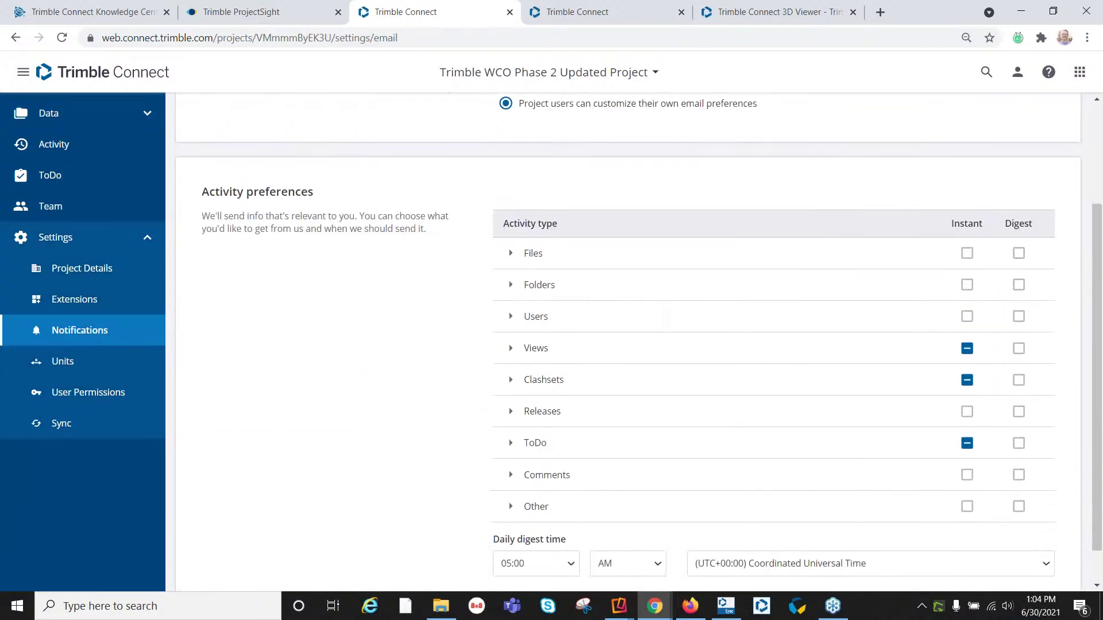
pyautogui.click(511, 254)
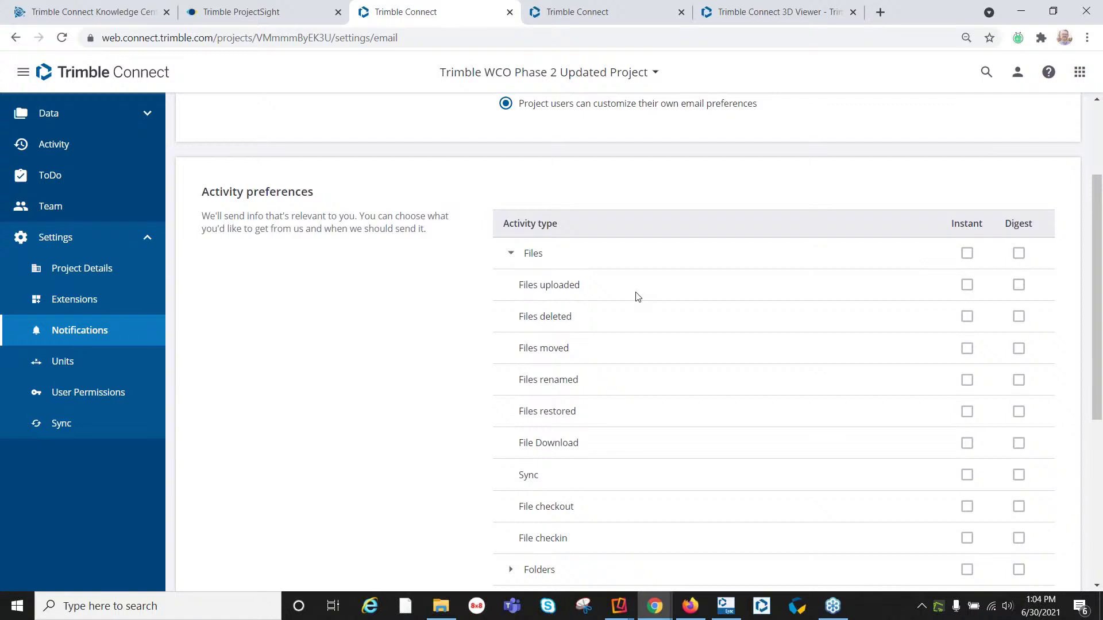
pyautogui.click(969, 287)
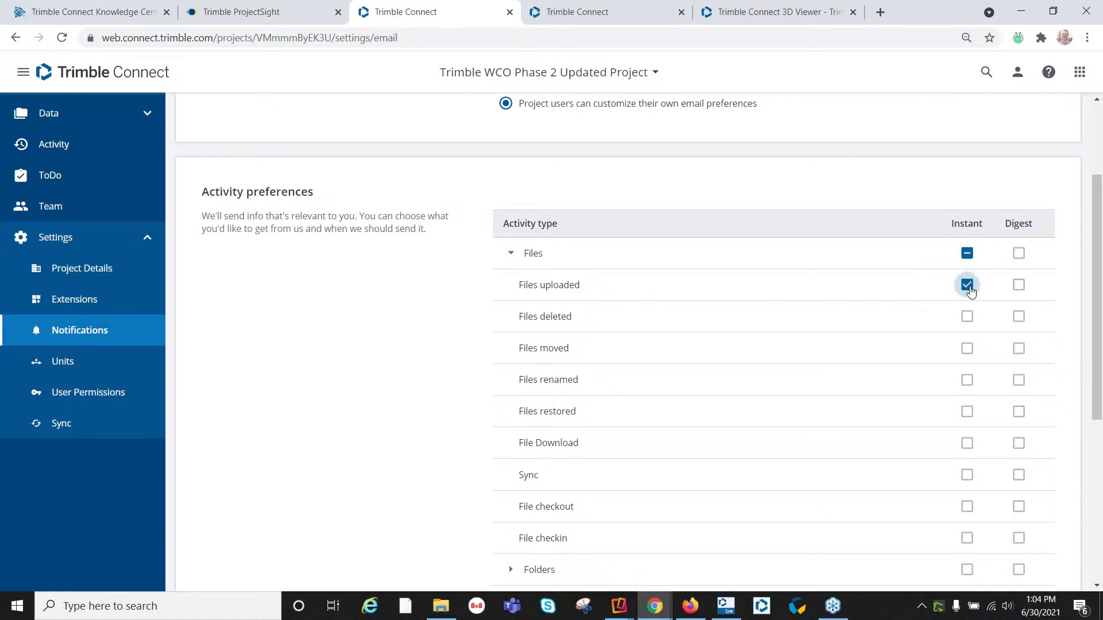
pyautogui.click(1019, 285)
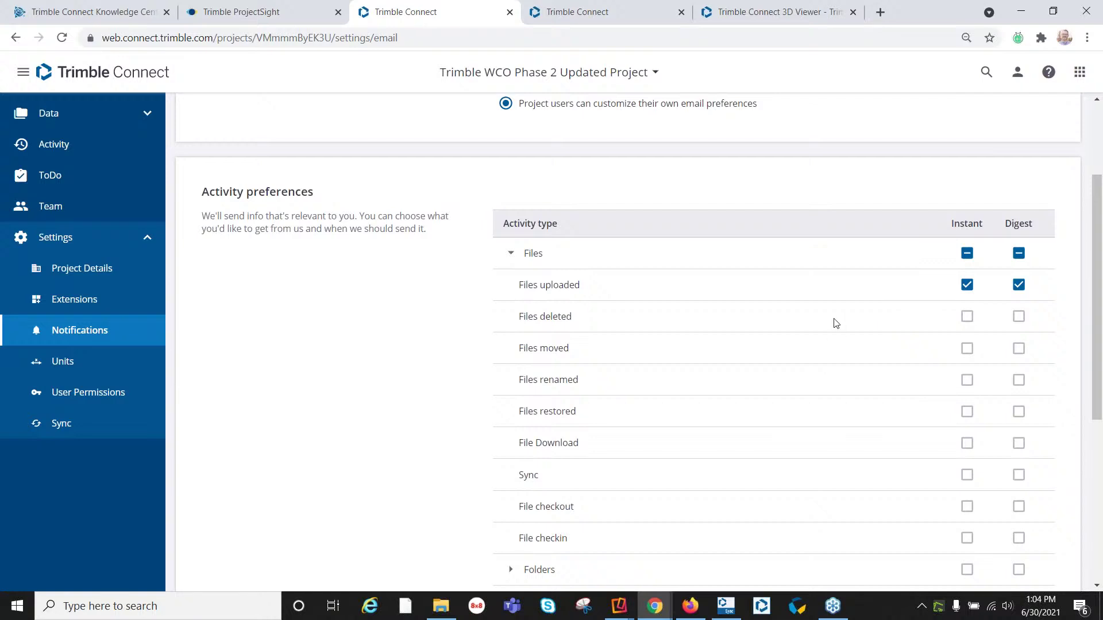
pyautogui.scroll(-5, 588, 312)
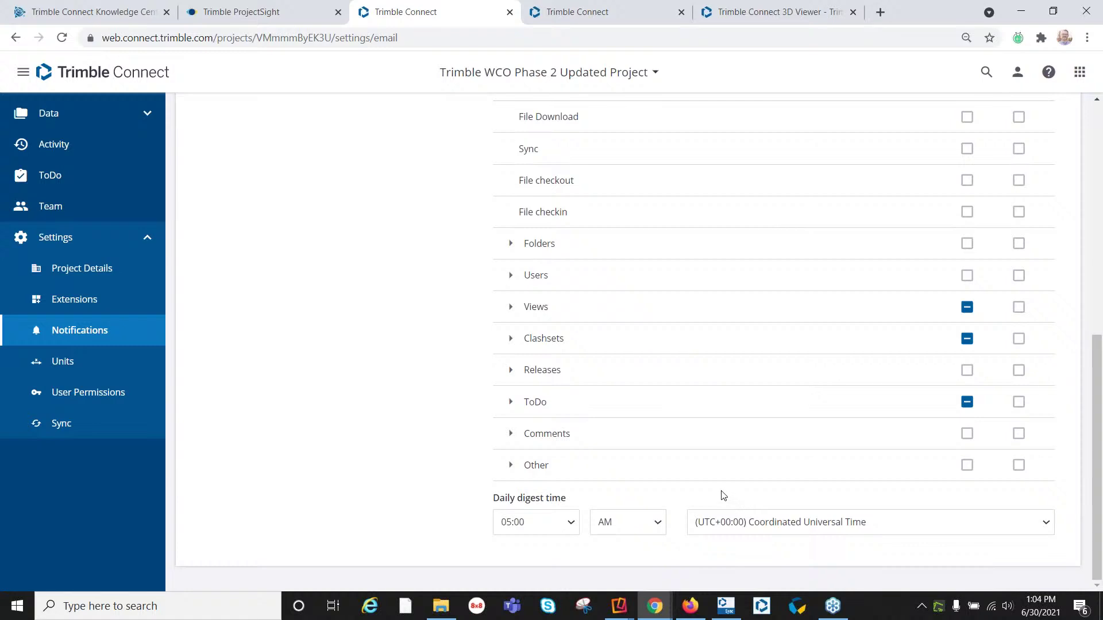
pyautogui.scroll(7, 723, 495)
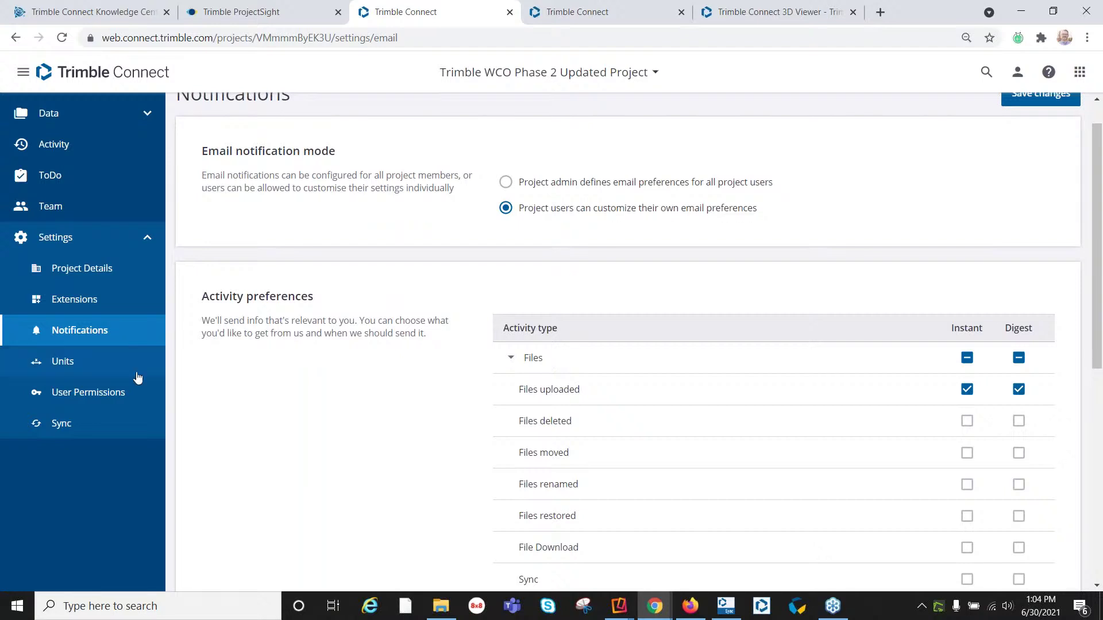
# - Review the project's User Permissions page, Activity log and ToDo list
pyautogui.click(101, 394)
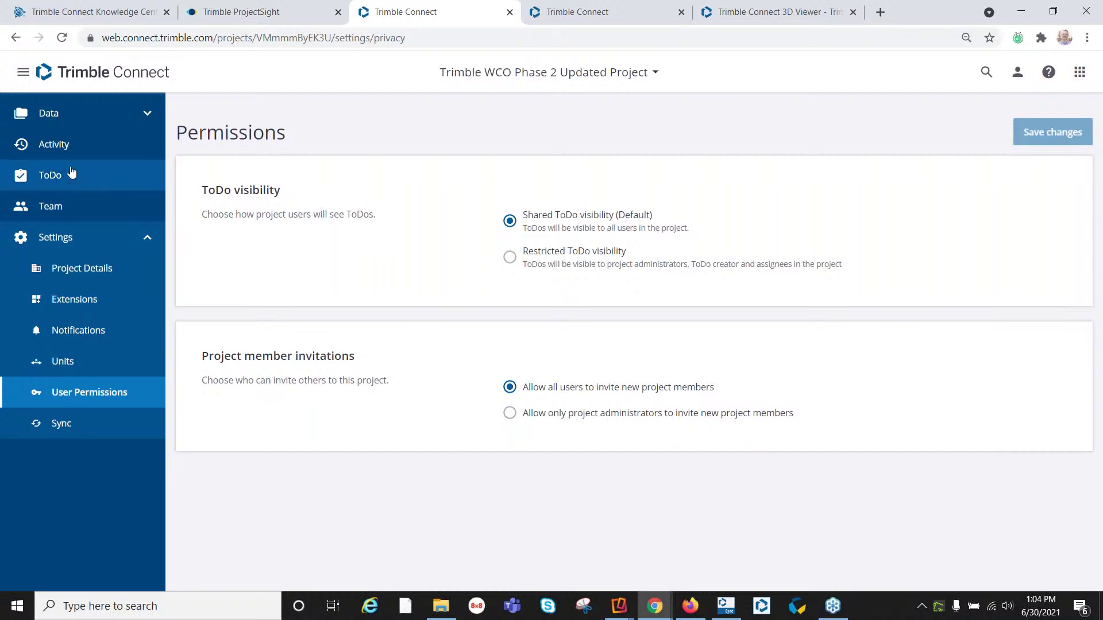
pyautogui.click(83, 151)
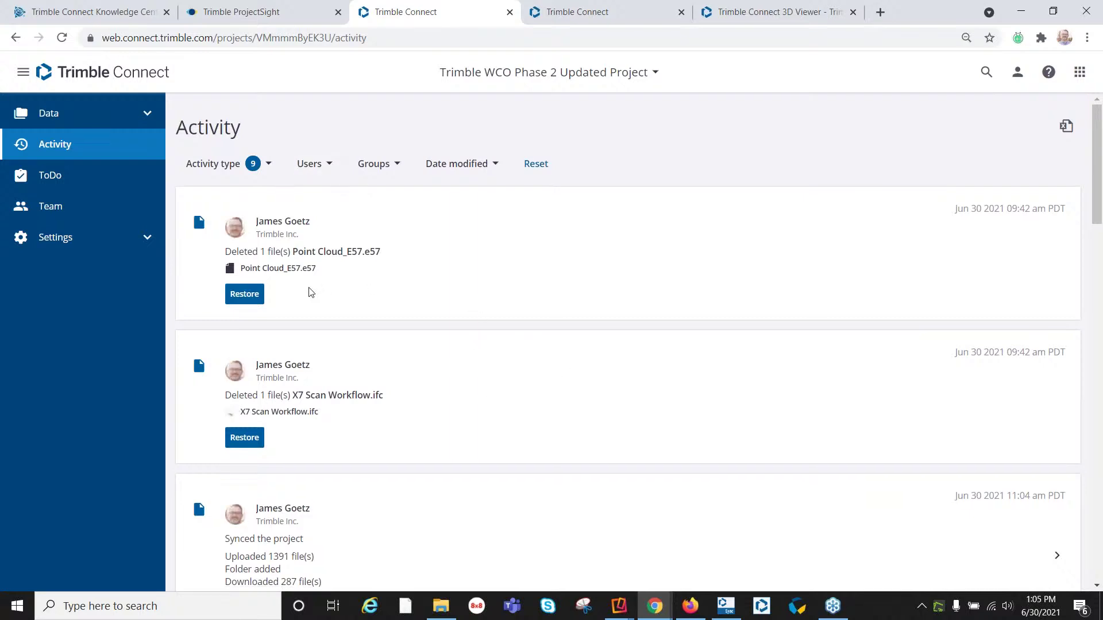
pyautogui.scroll(-3, 474, 408)
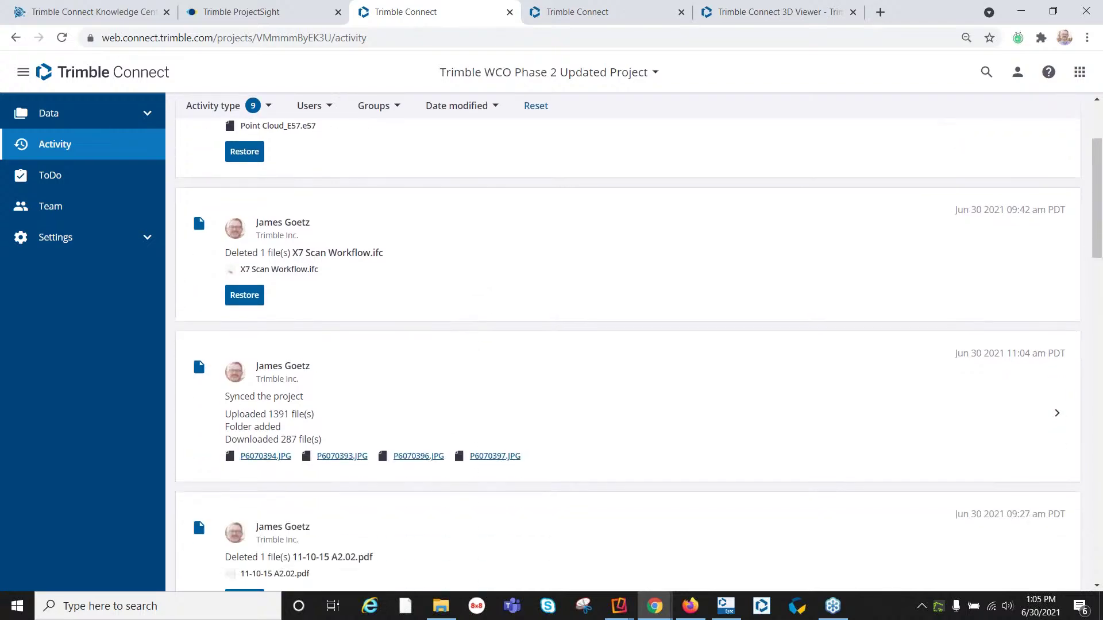
pyautogui.scroll(-5, 474, 395)
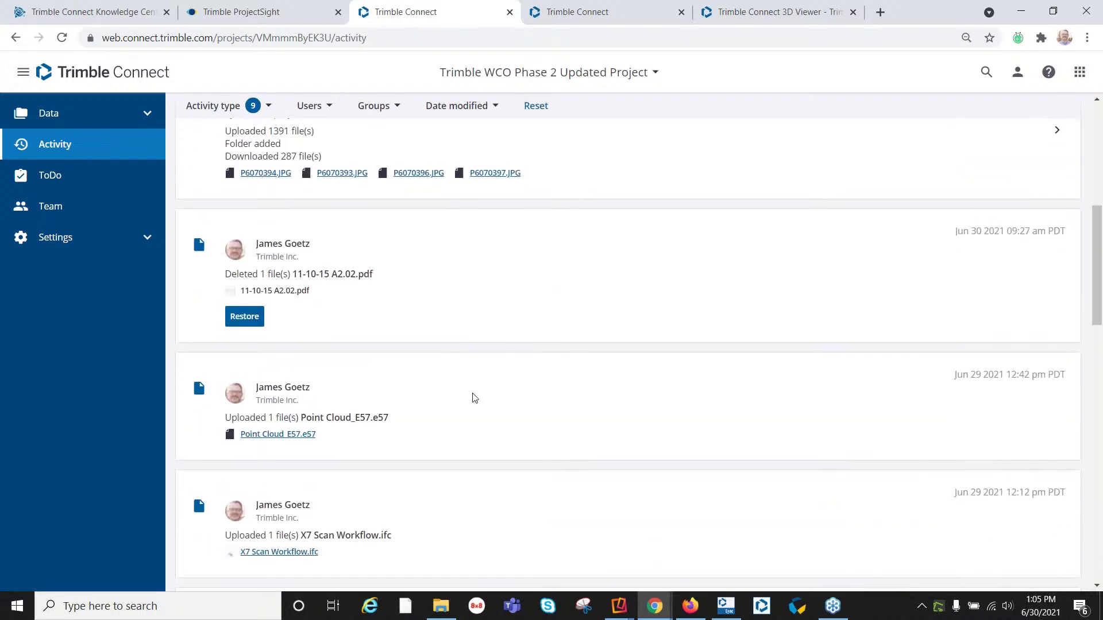
pyautogui.scroll(8, 474, 396)
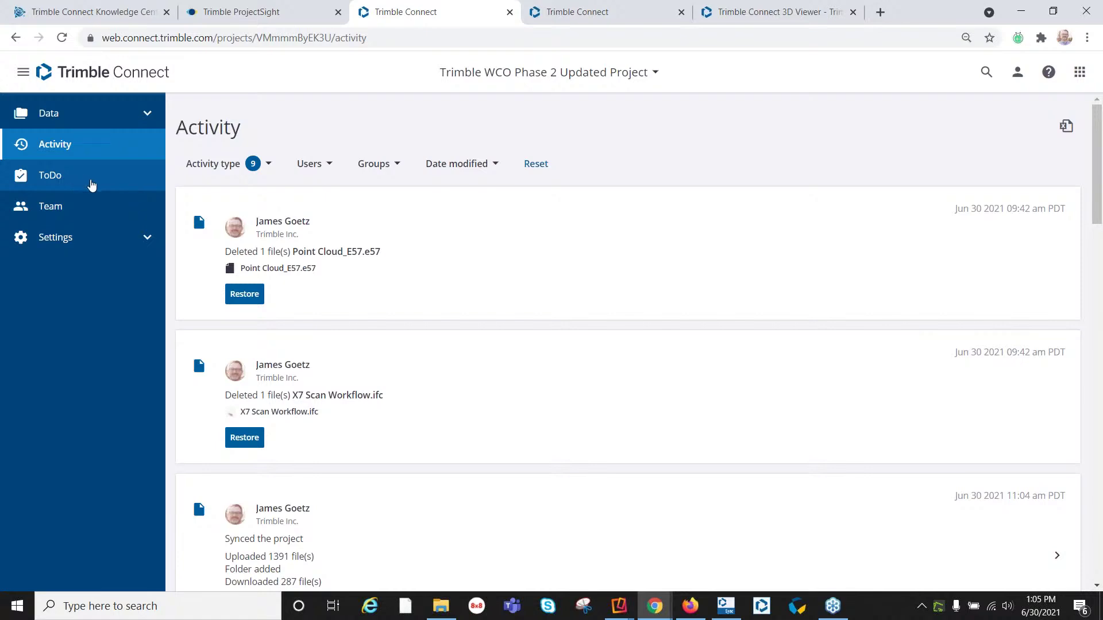
pyautogui.click(91, 185)
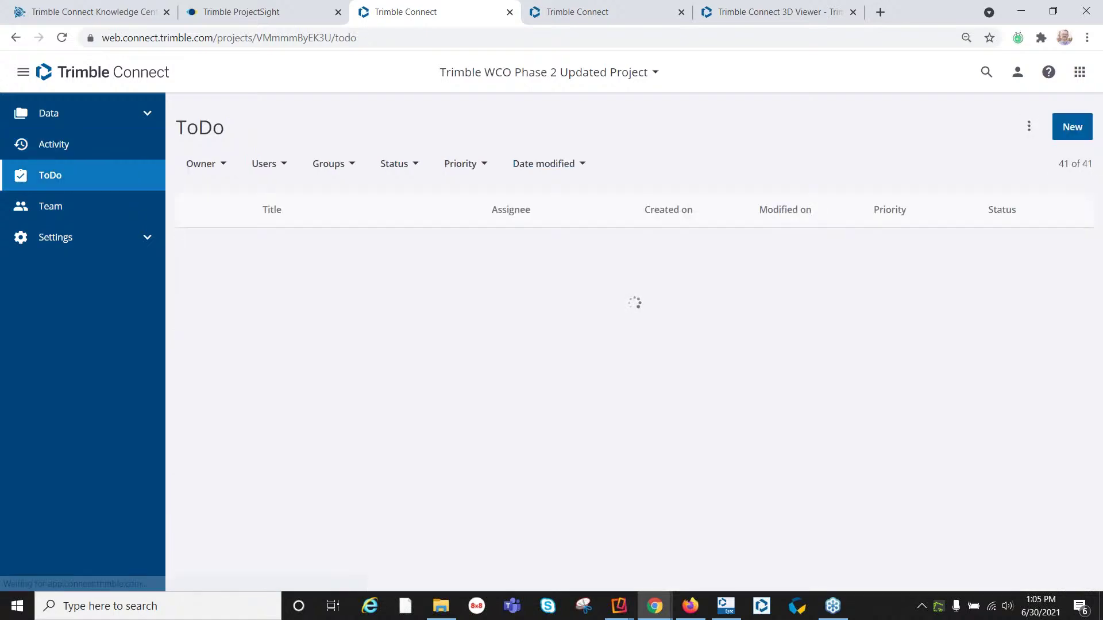
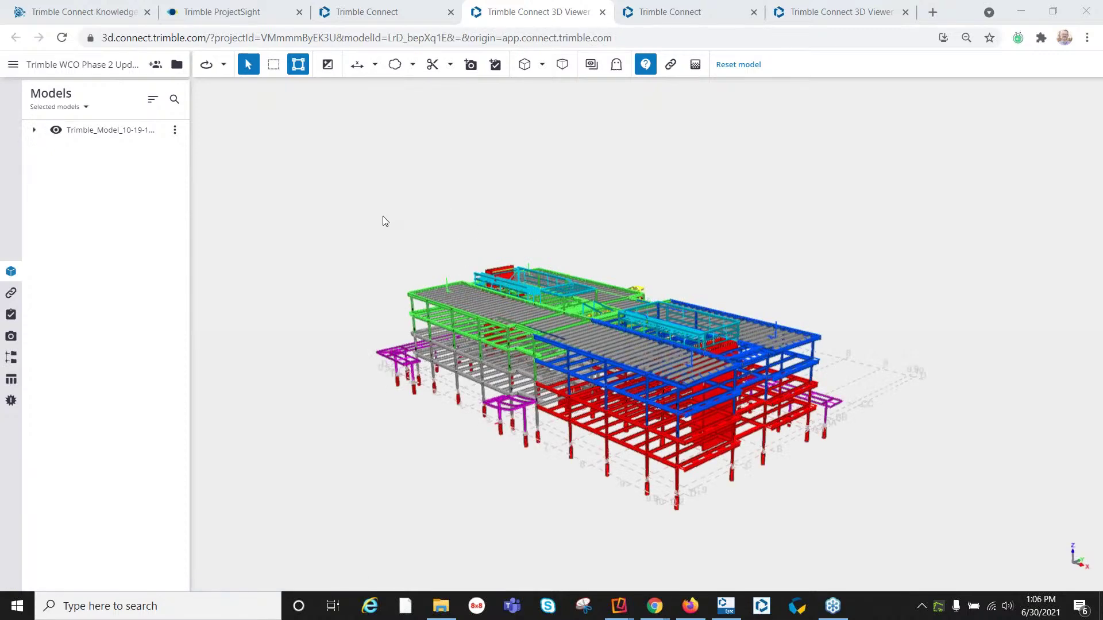
# - Select the blue steel assembly along the roof edge and expand all of its properties for review
pyautogui.scroll(3, 618, 386)
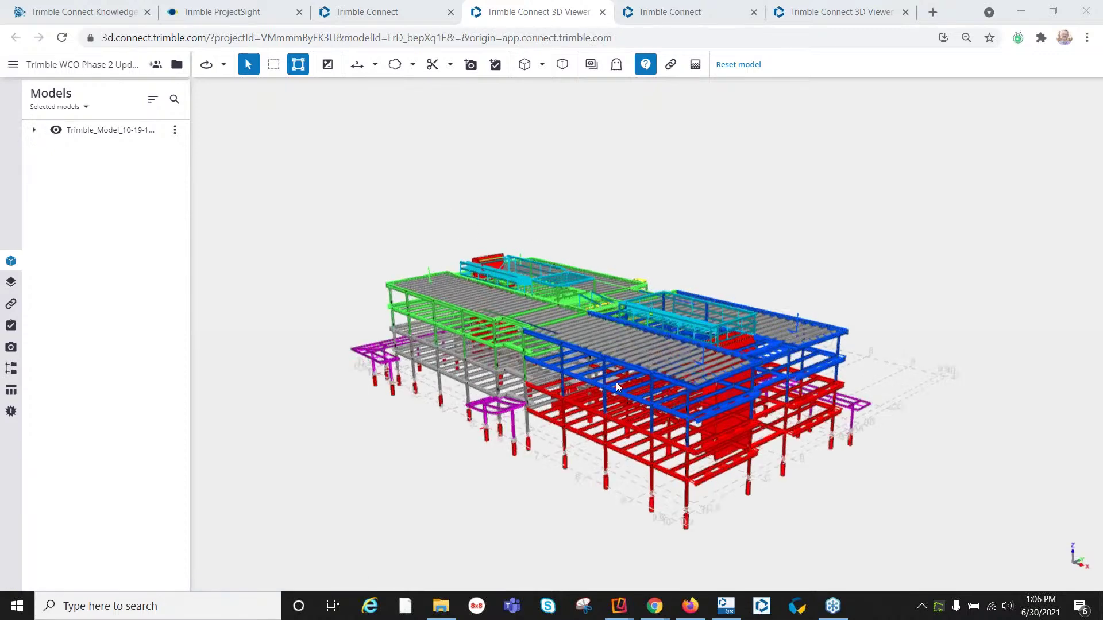
pyautogui.scroll(4, 613, 384)
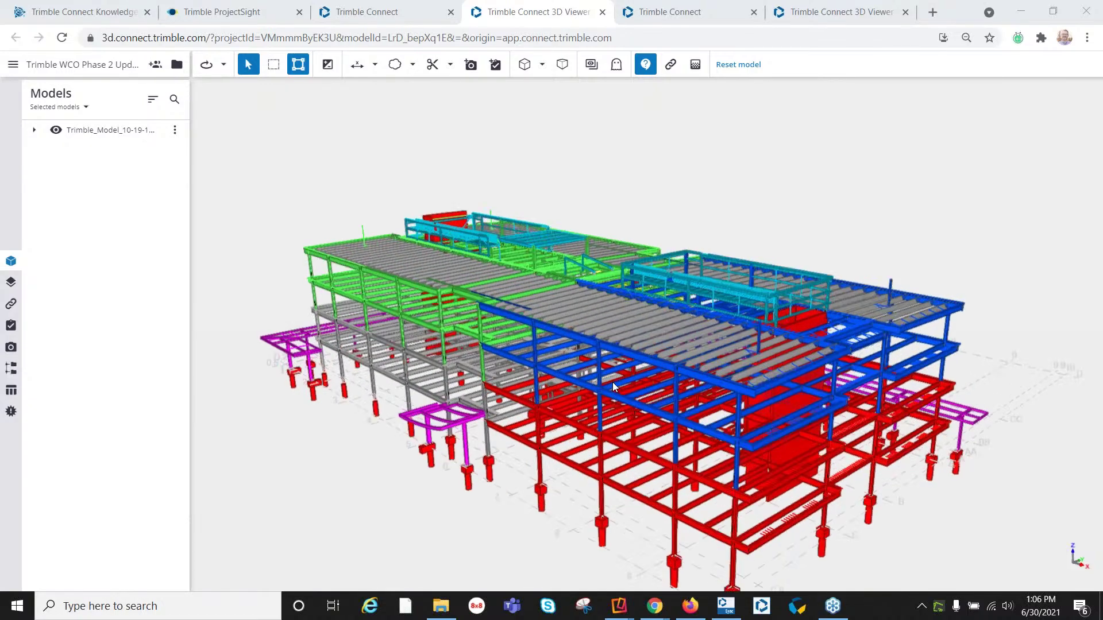
pyautogui.scroll(2, 607, 381)
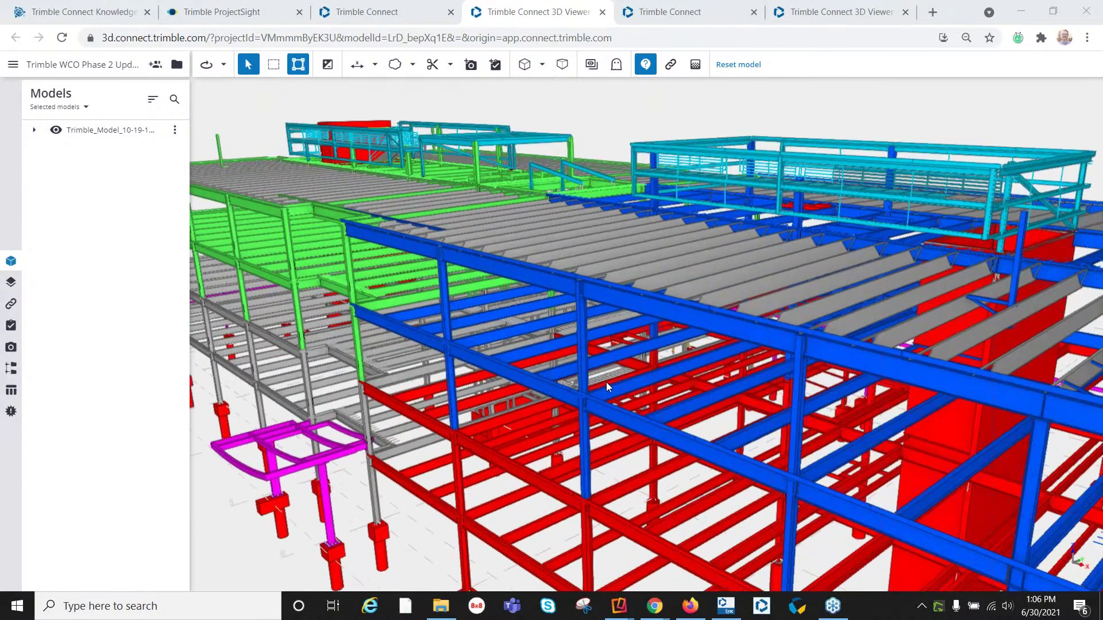
pyautogui.scroll(3, 632, 241)
pyautogui.moveTo(629, 247); pyautogui.dragTo(681, 240)
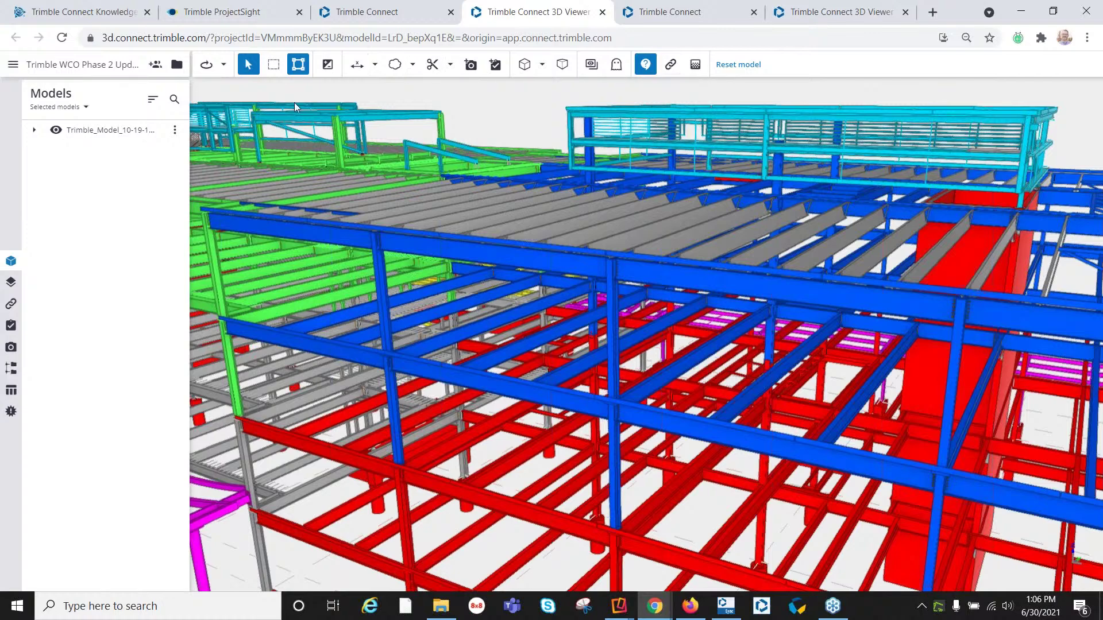
pyautogui.click(429, 236)
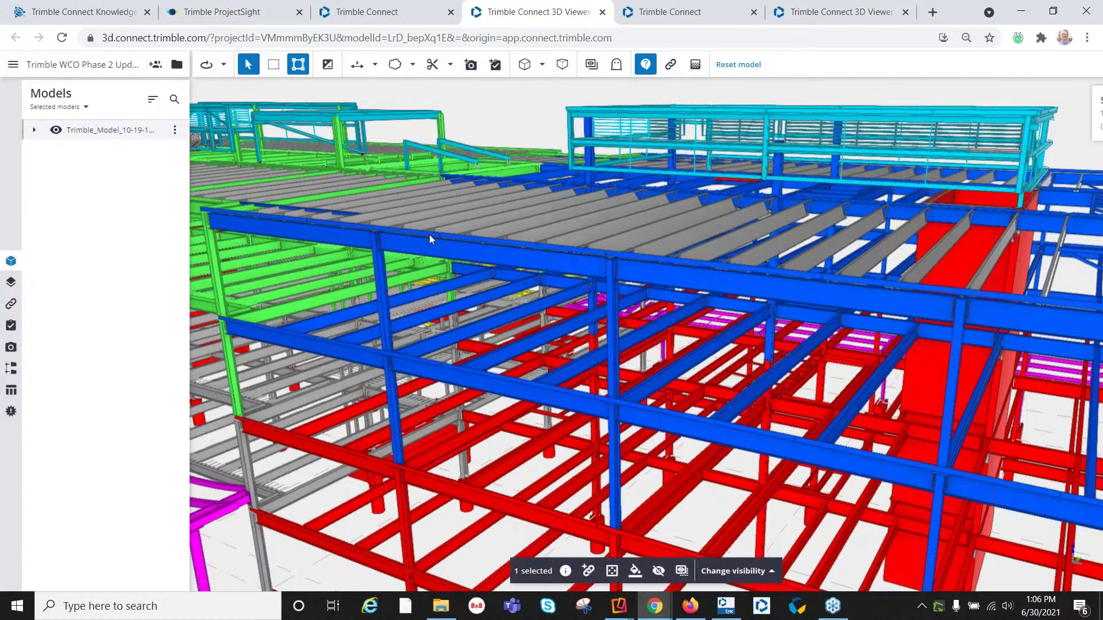
pyautogui.click(446, 247)
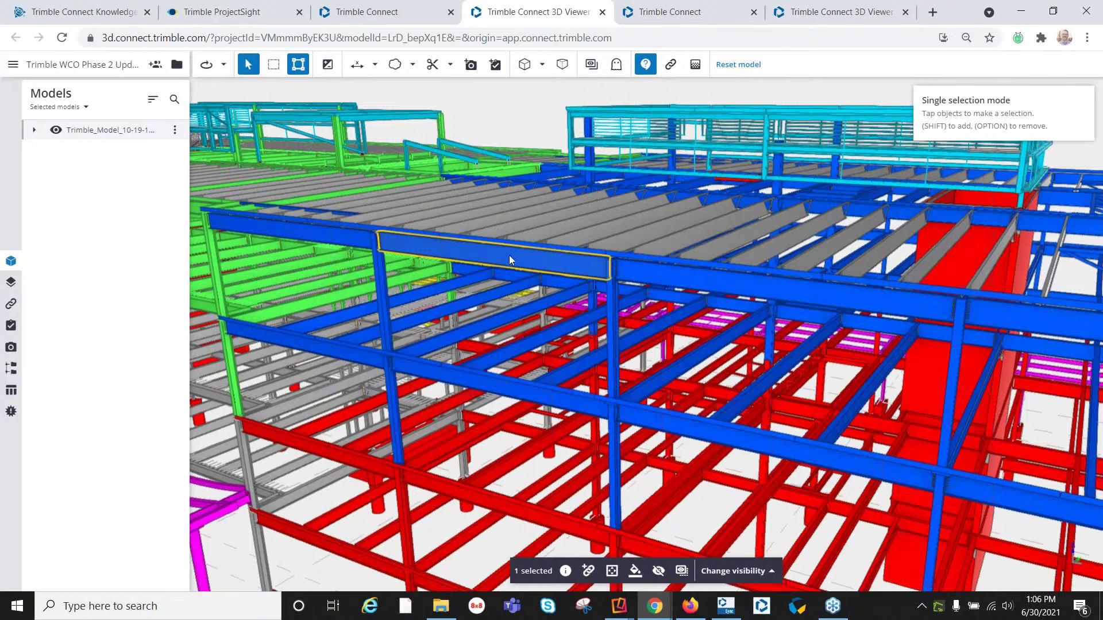
pyautogui.click(565, 571)
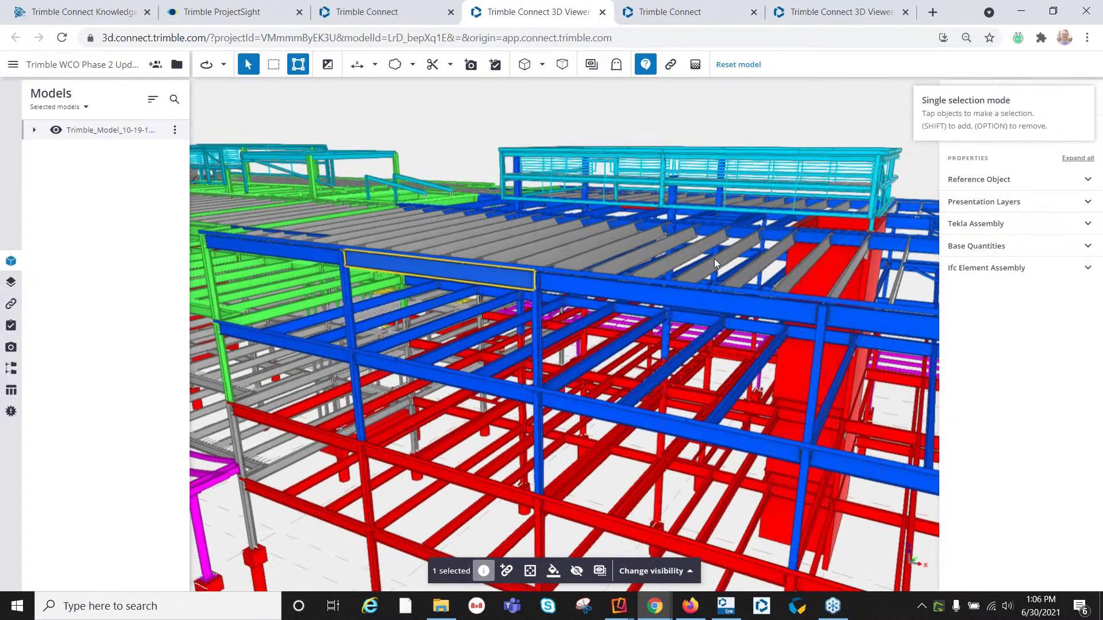
pyautogui.click(1079, 129)
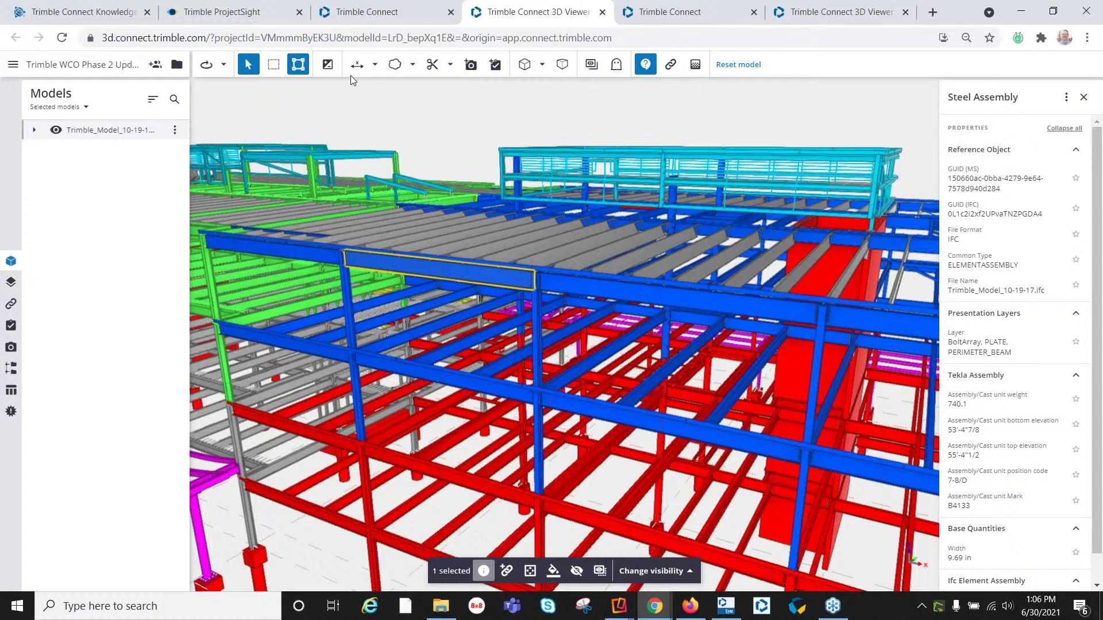
# - Inspect the neighbouring roof-edge assembly's properties, and turn off assembly selection to examine the original perimeter beam as a single part
pyautogui.click(297, 66)
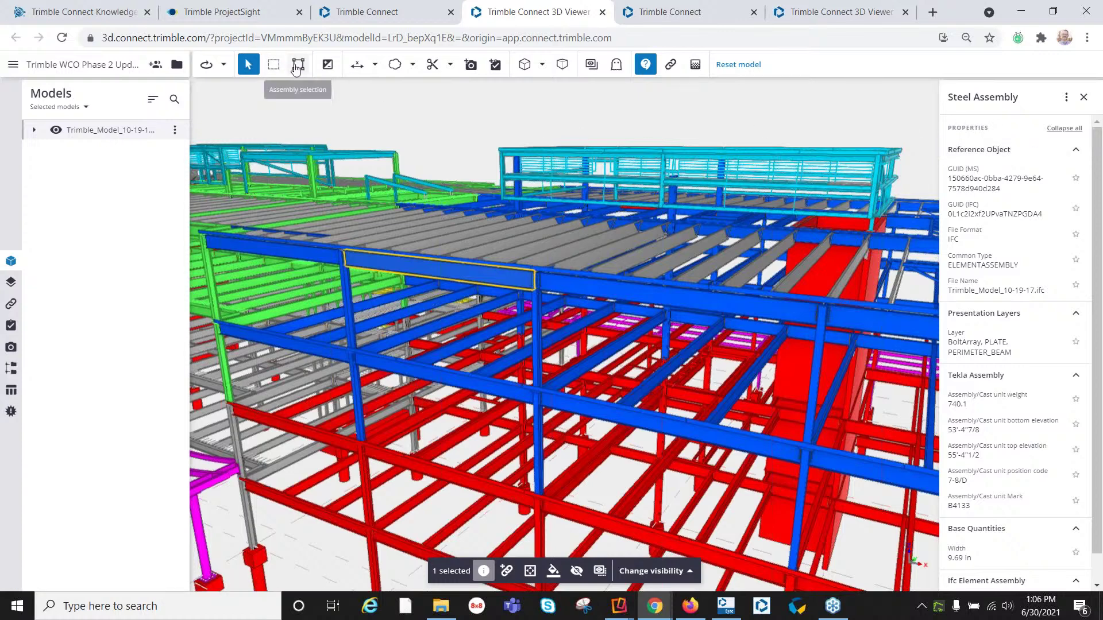
pyautogui.click(297, 66)
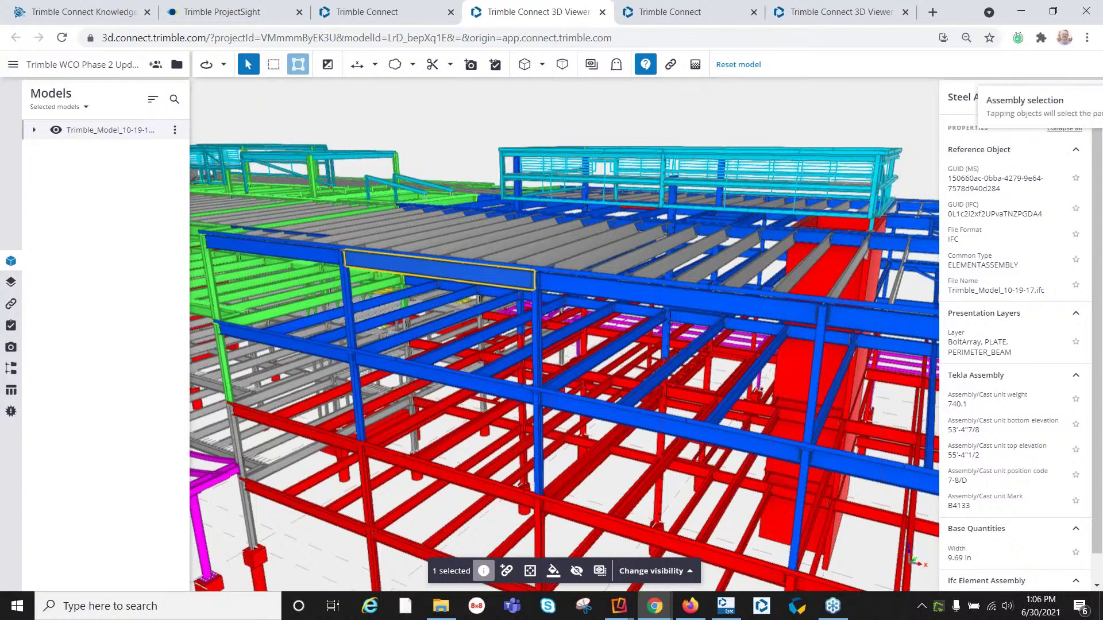
pyautogui.click(584, 284)
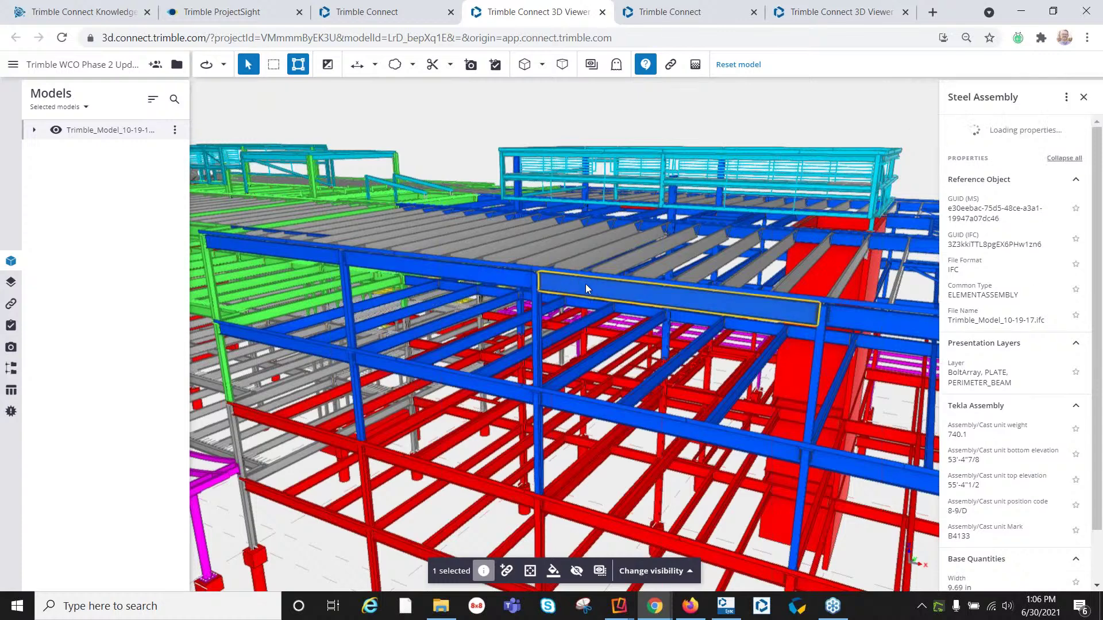
pyautogui.click(302, 67)
pyautogui.click(453, 264)
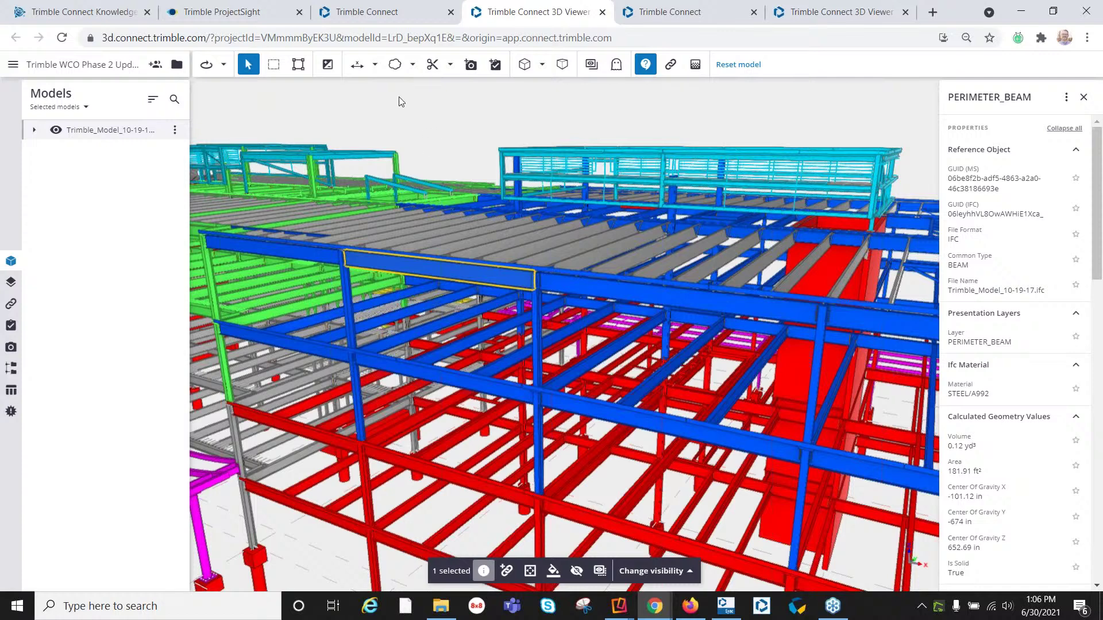
# - Draw a cloud markup on the blue perimeter beam and add an arrow markup from the roof pointing to it
pyautogui.click(393, 66)
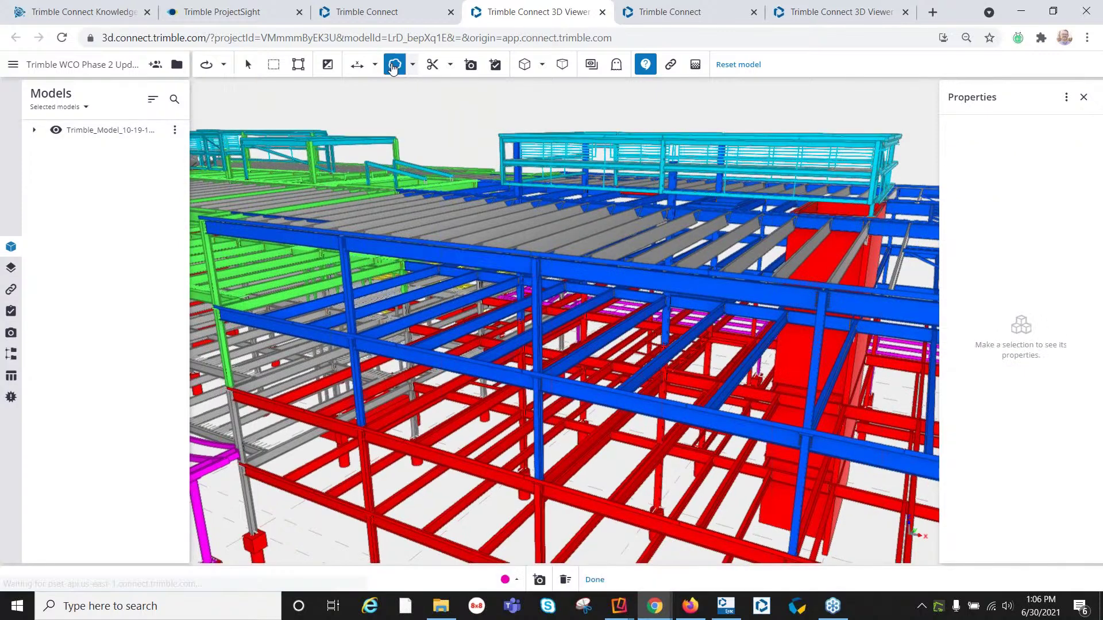
pyautogui.moveTo(446, 246); pyautogui.dragTo(445, 247)
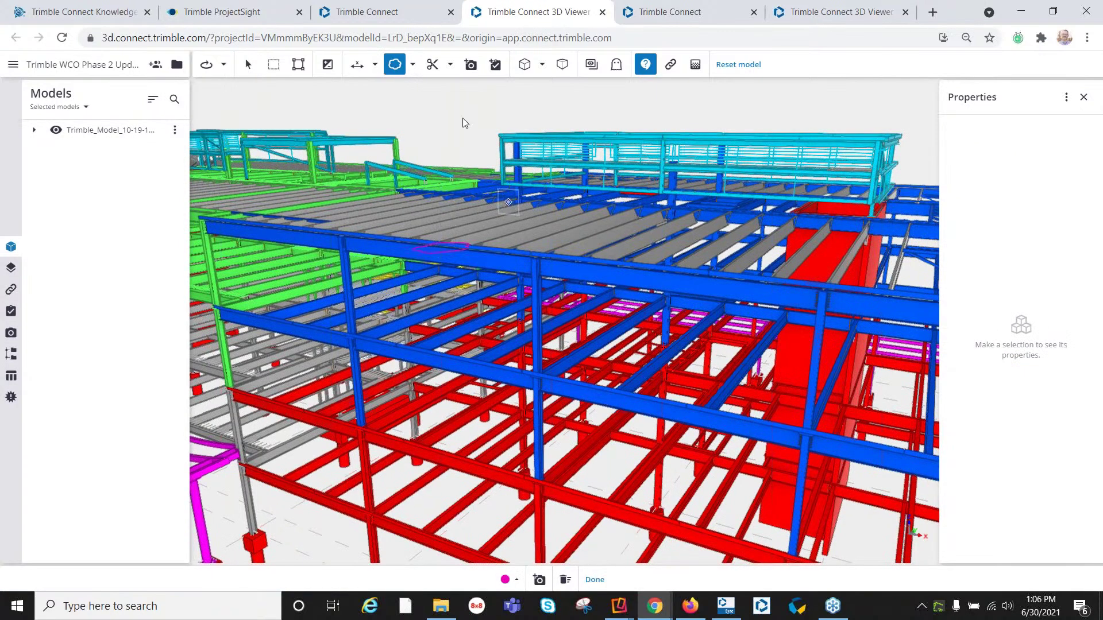
pyautogui.click(412, 65)
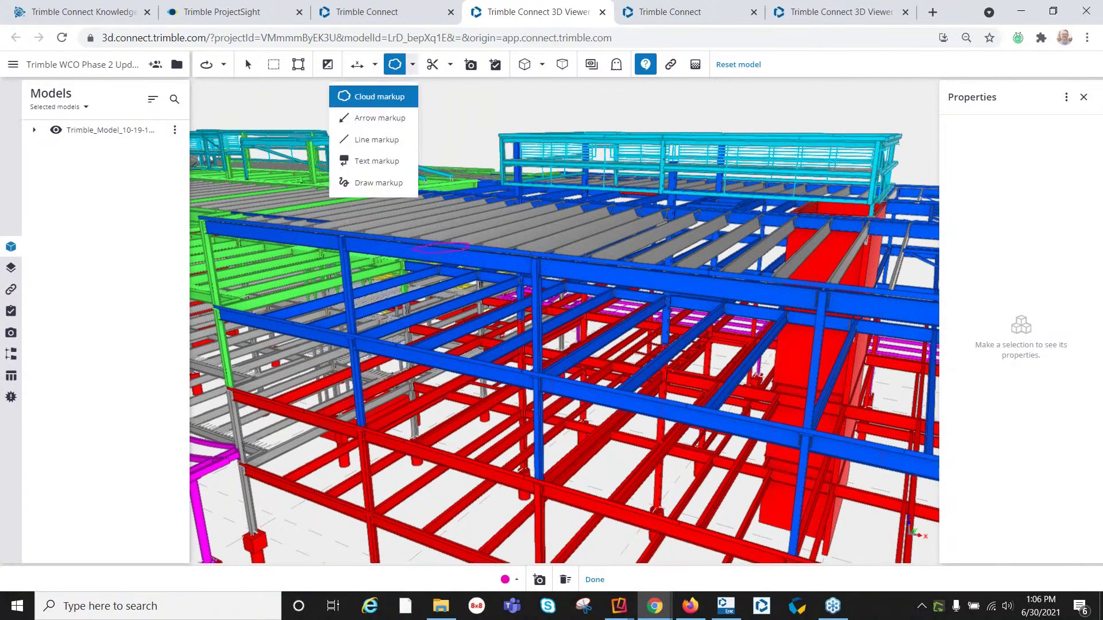
pyautogui.click(376, 139)
pyautogui.click(468, 237)
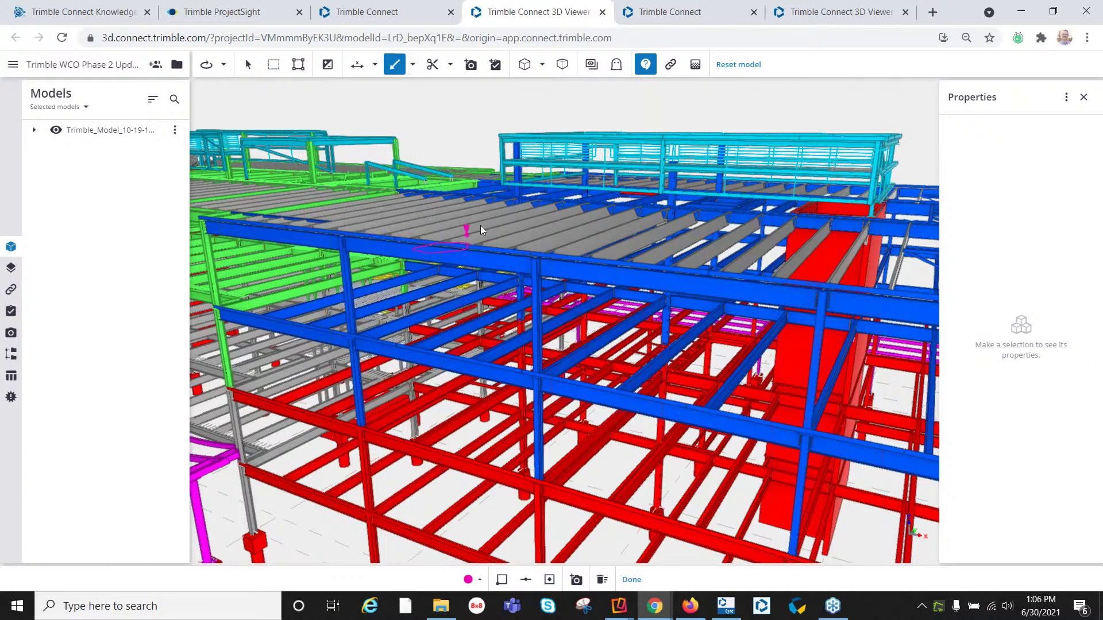
pyautogui.click(542, 187)
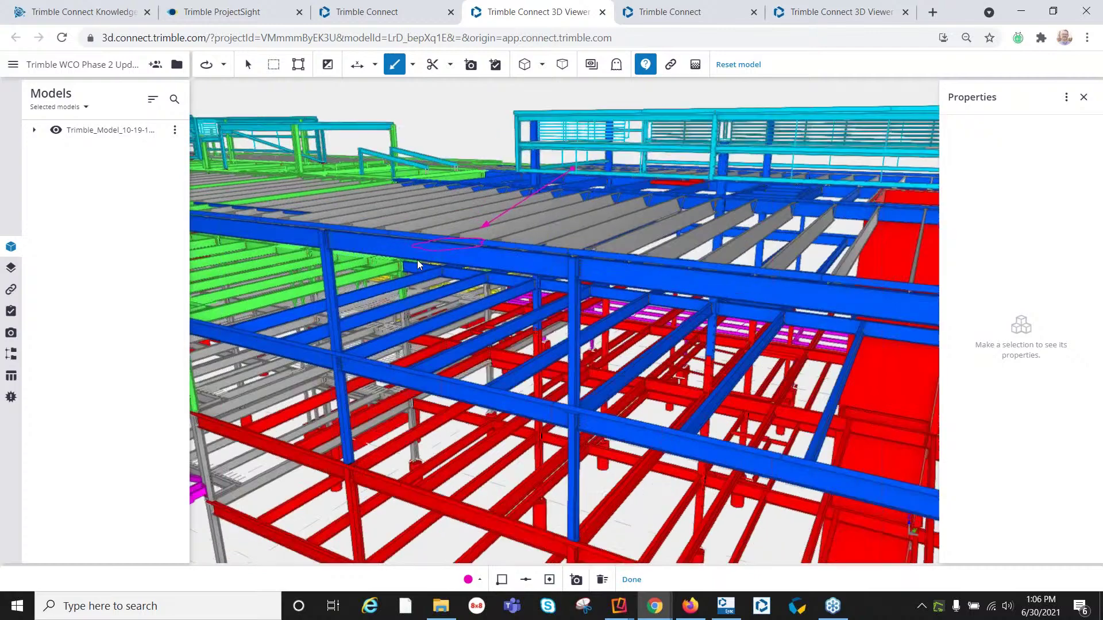
# - Start a new saved view of the marked-up beam area and close its form without saving
pyautogui.scroll(3, 417, 260)
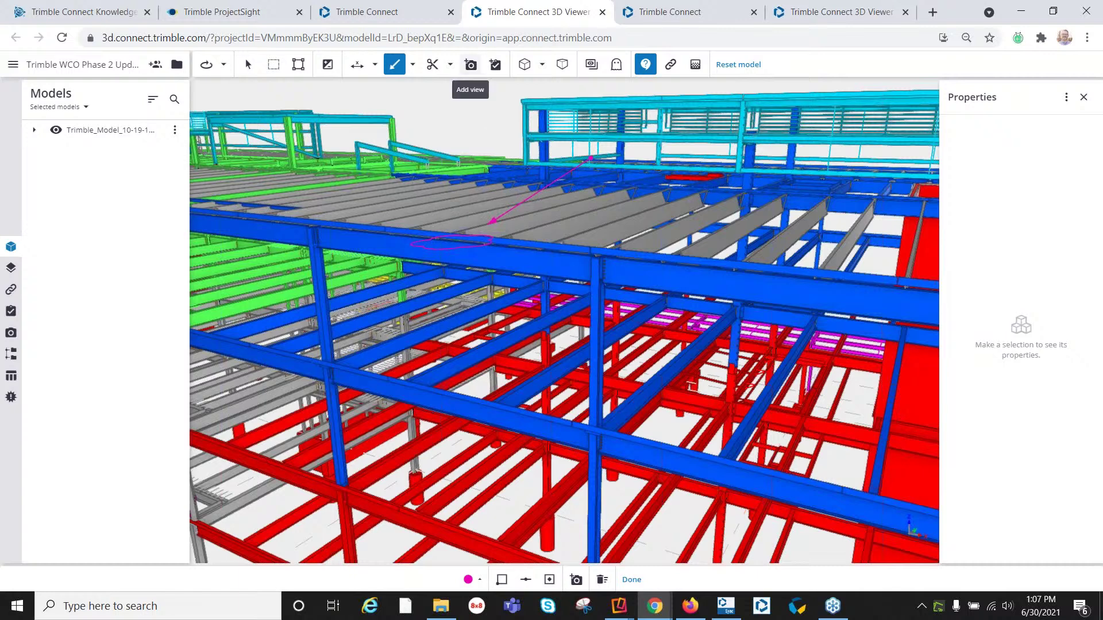
pyautogui.click(470, 65)
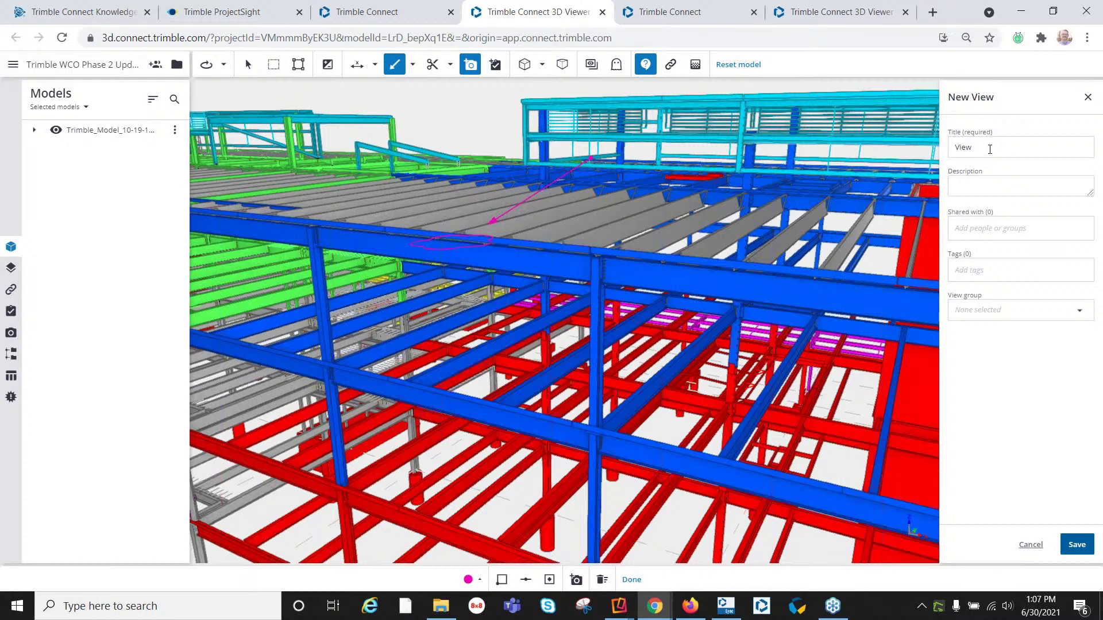
pyautogui.moveTo(992, 148); pyautogui.dragTo(949, 151)
pyautogui.click(1088, 98)
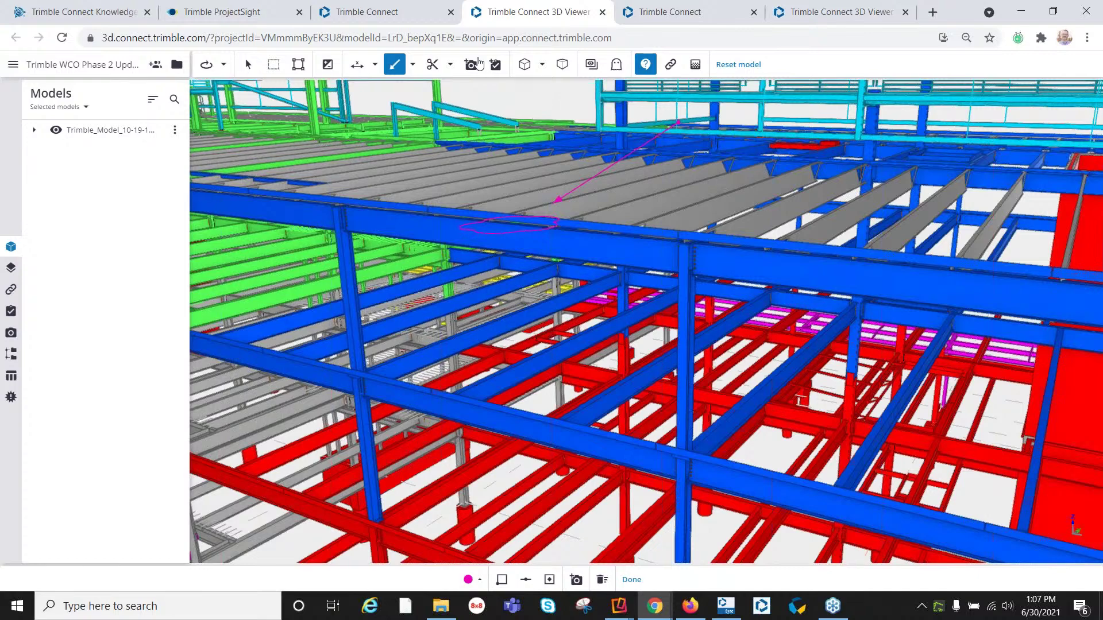
# - Try the alternate camera projection on the model and reset the model to its default state
pyautogui.click(450, 64)
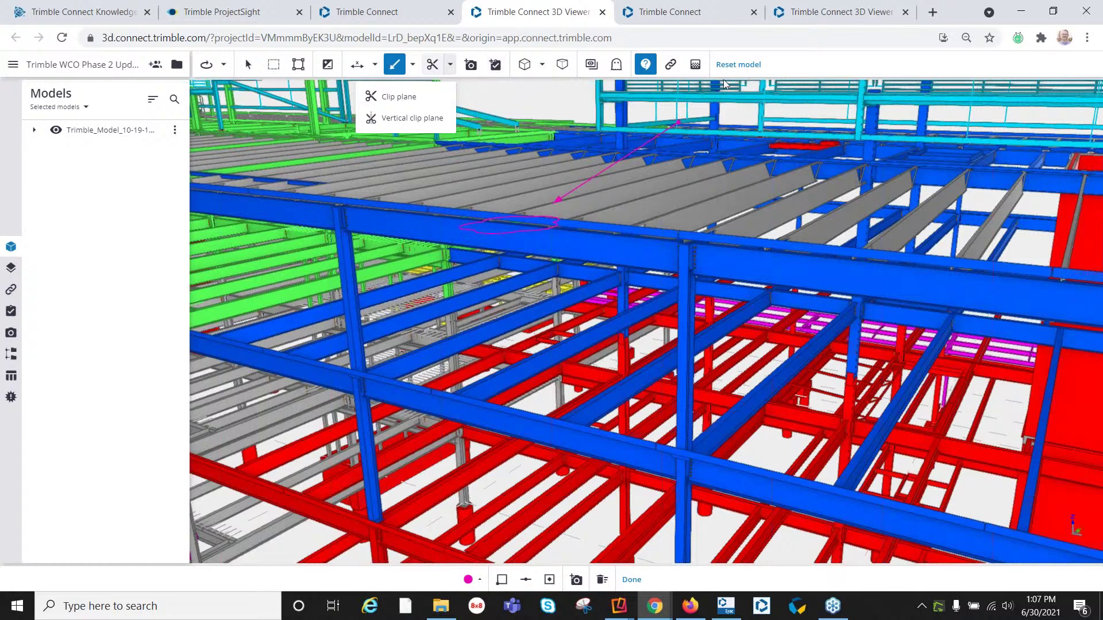
pyautogui.click(563, 65)
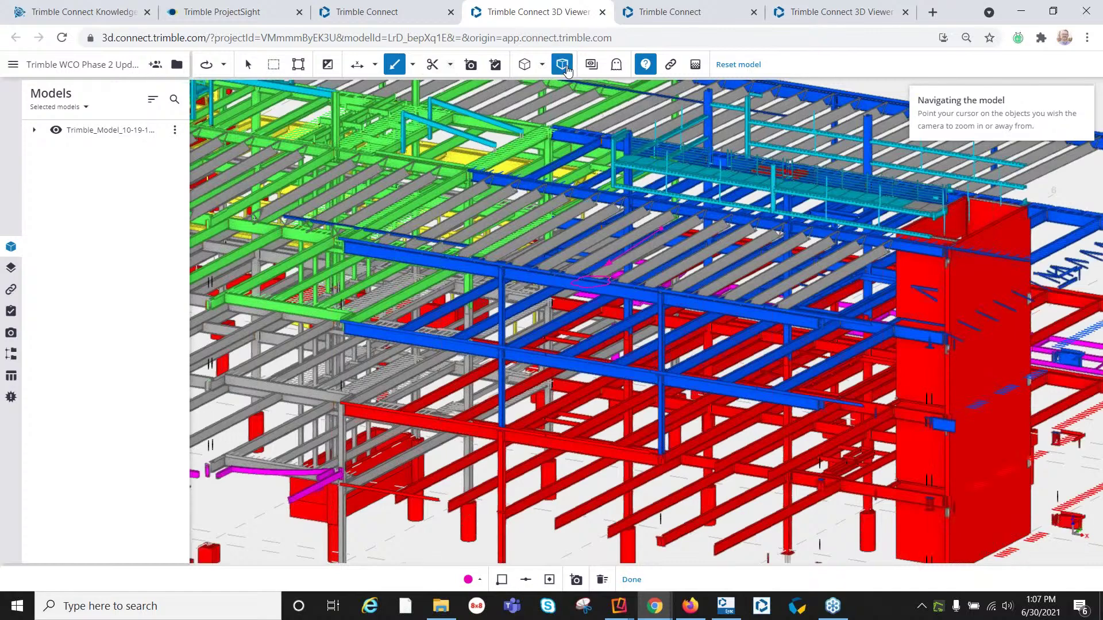
pyautogui.click(734, 66)
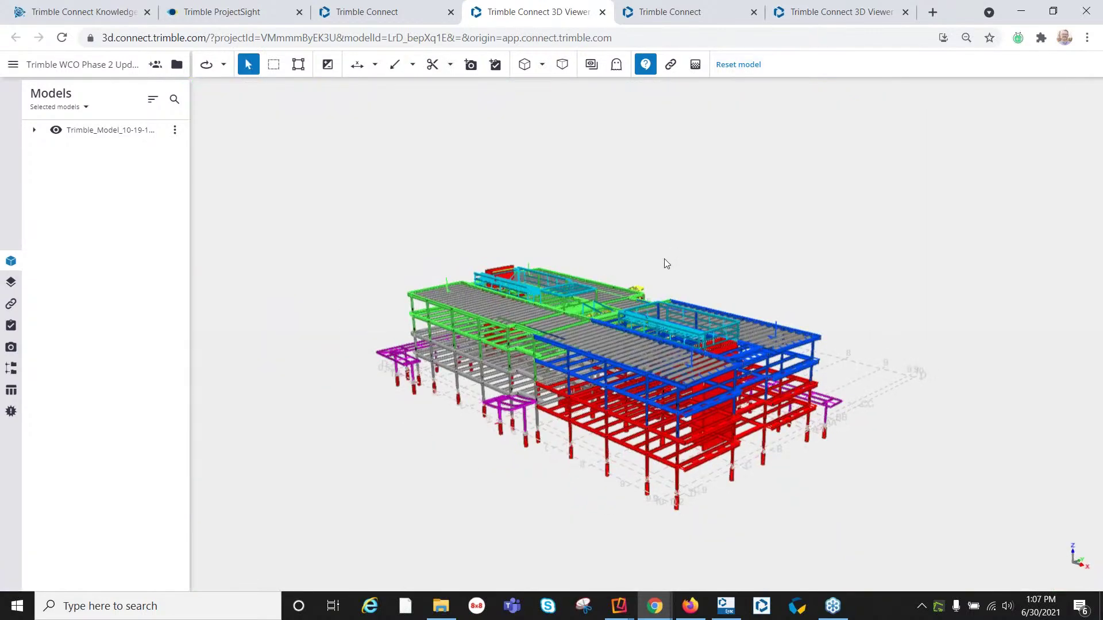
# - List everything in the project and show the MTE-DPP-TRIMBLE PHASE II.ifc model from Trade Partners > MEP > MTech
pyautogui.click(86, 106)
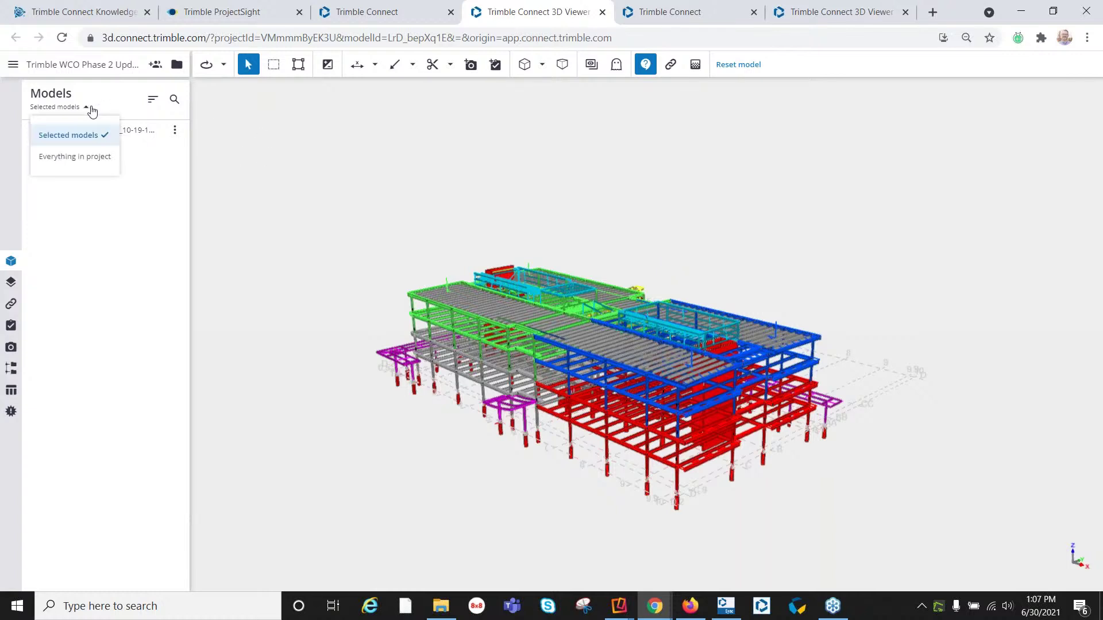
pyautogui.click(84, 158)
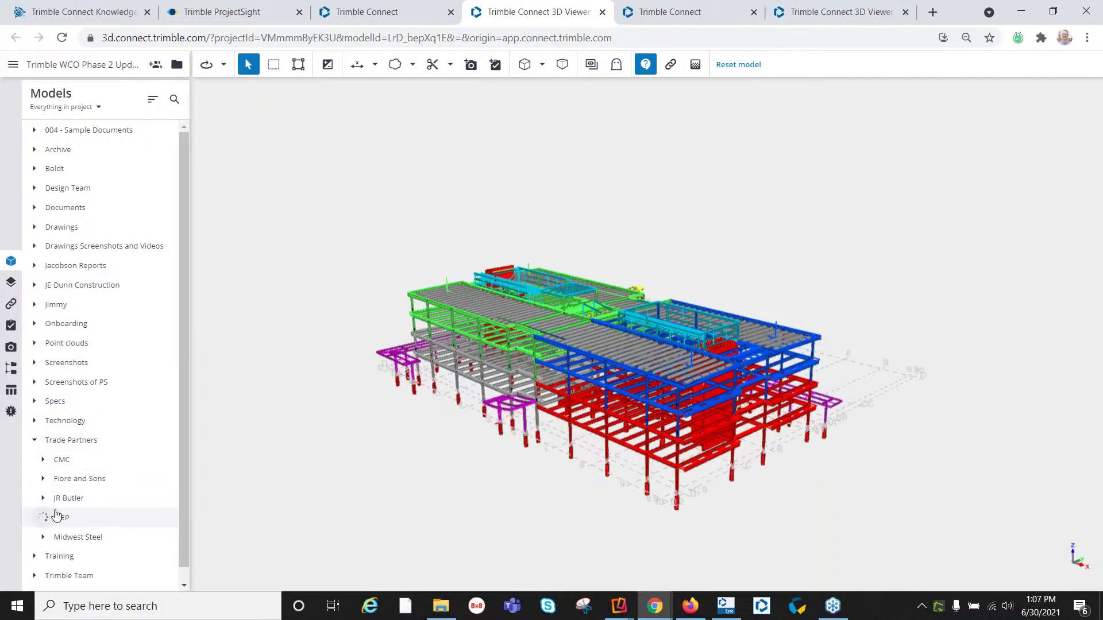
pyautogui.click(43, 518)
pyautogui.scroll(-1, 71, 501)
pyautogui.click(51, 505)
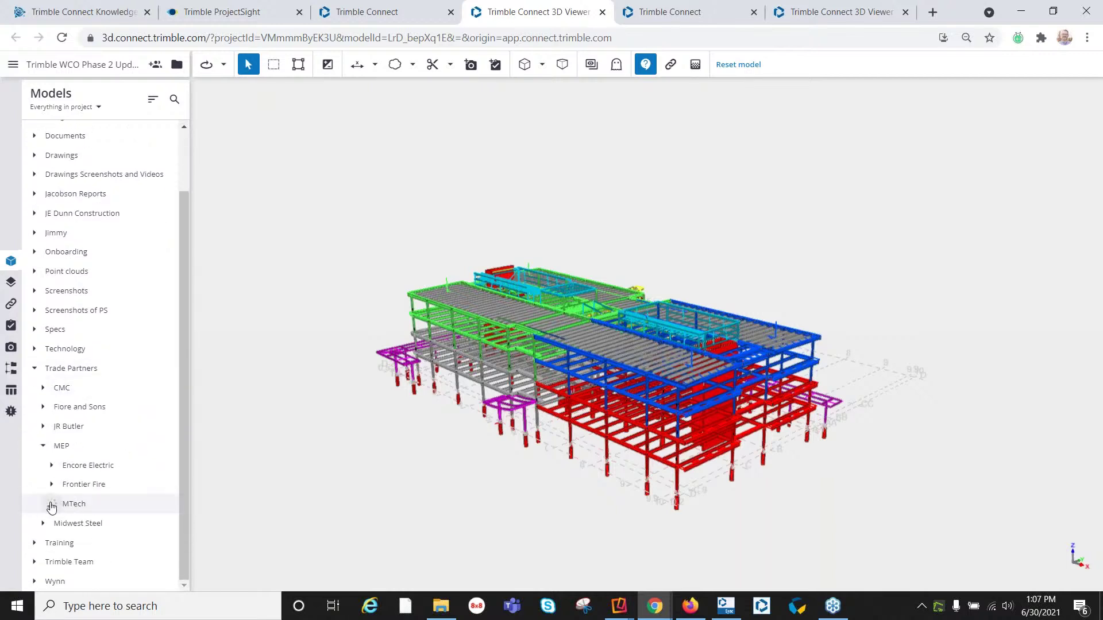
pyautogui.scroll(-2, 98, 532)
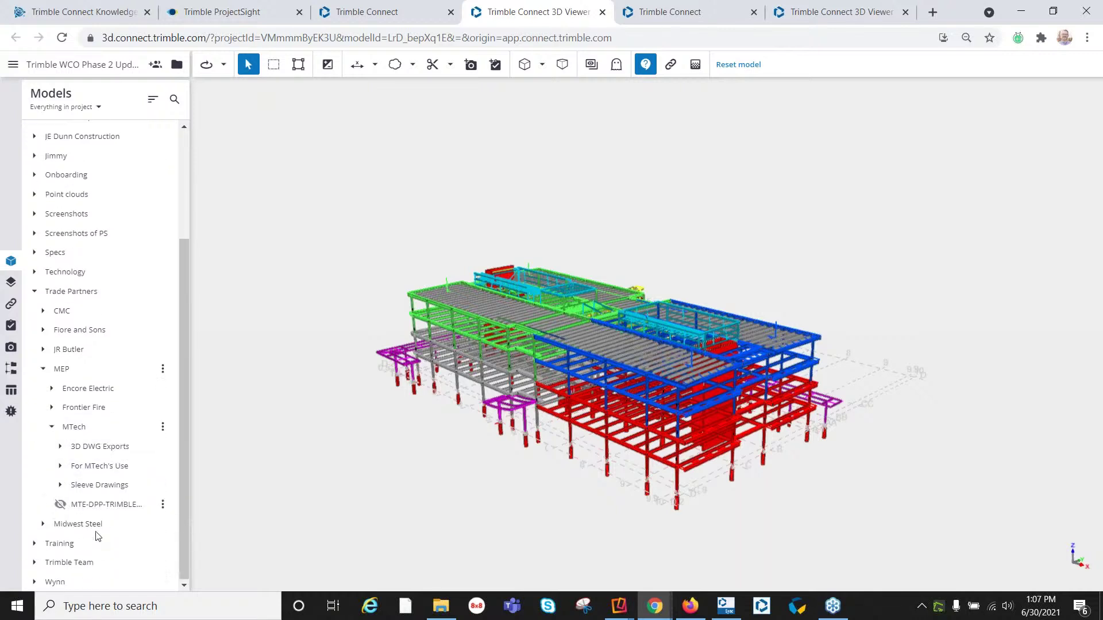
pyautogui.click(60, 504)
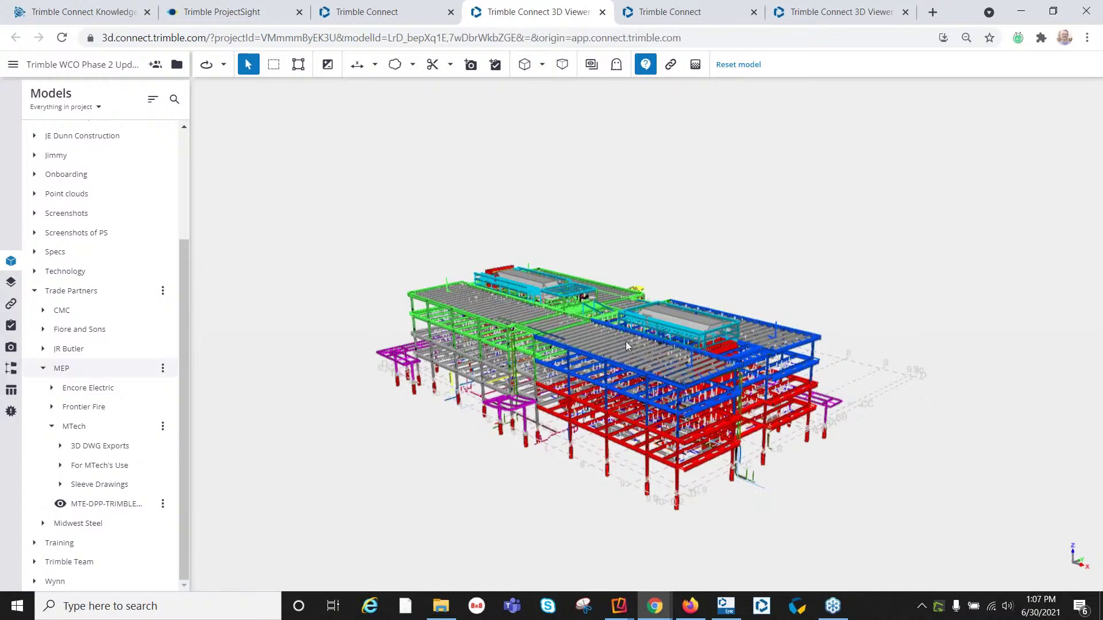
# - Inspect the MEP ductwork and piping inside the steel frame up close and select the long red beam
pyautogui.scroll(6, 564, 360)
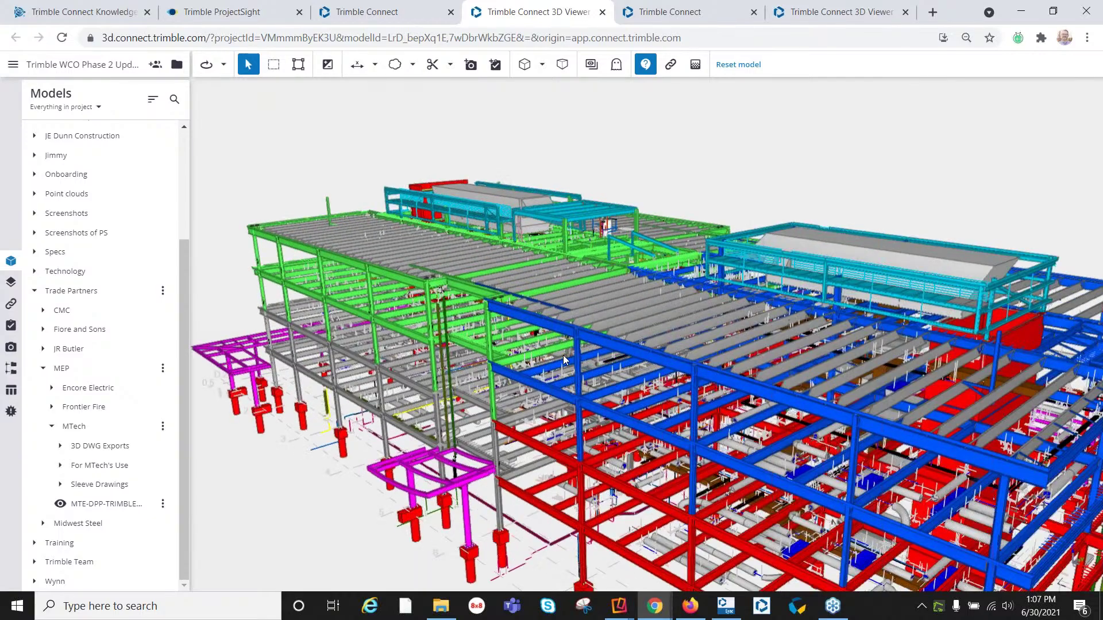
pyautogui.scroll(5, 564, 360)
pyautogui.scroll(8, 563, 353)
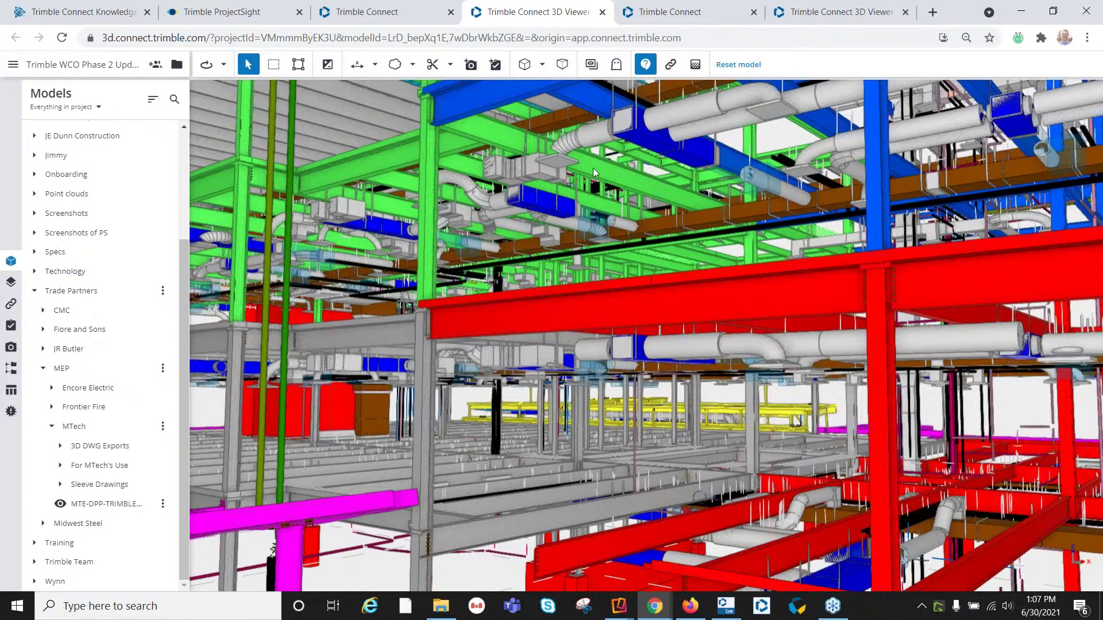
pyautogui.scroll(1, 592, 168)
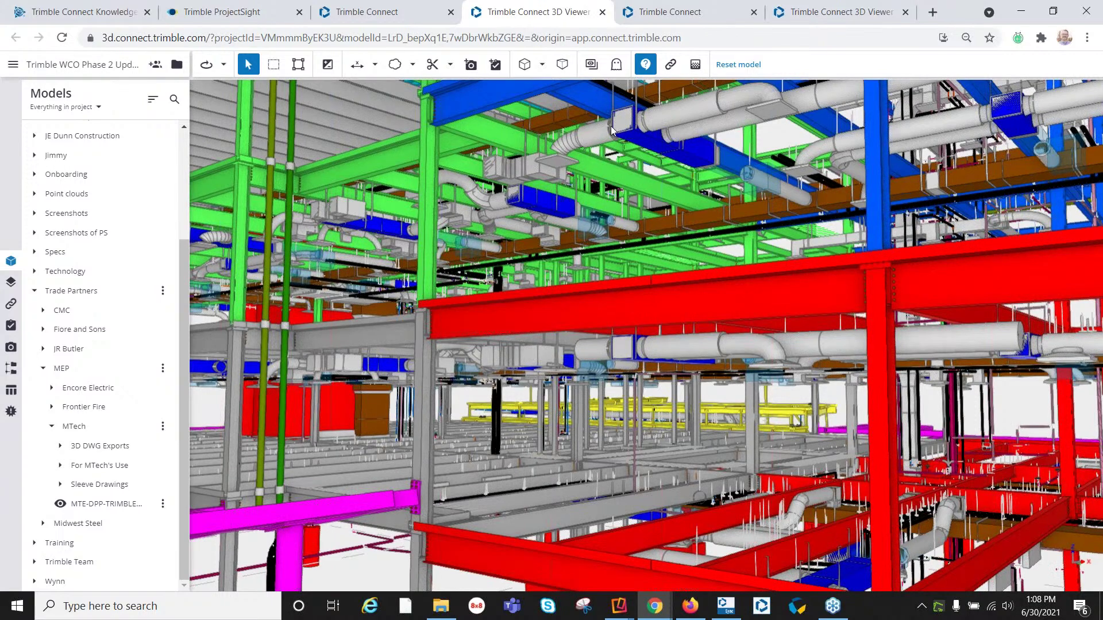
pyautogui.click(583, 291)
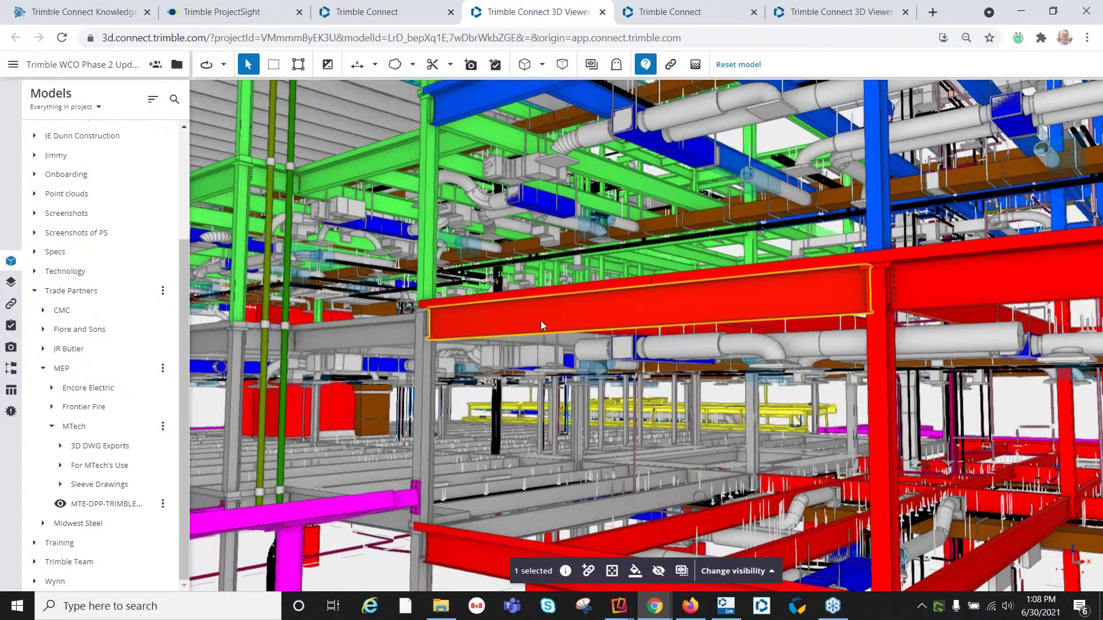
# - Open the model data table, set its content to All objects, and review the weight, area and volume columns
pyautogui.click(9, 393)
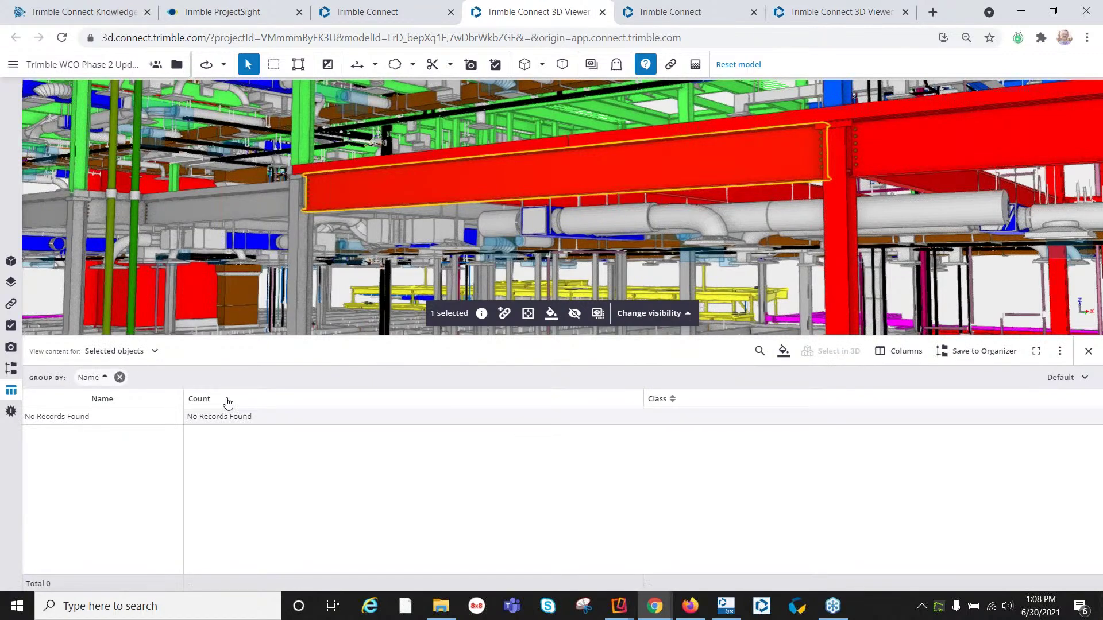
pyautogui.click(154, 351)
pyautogui.click(143, 378)
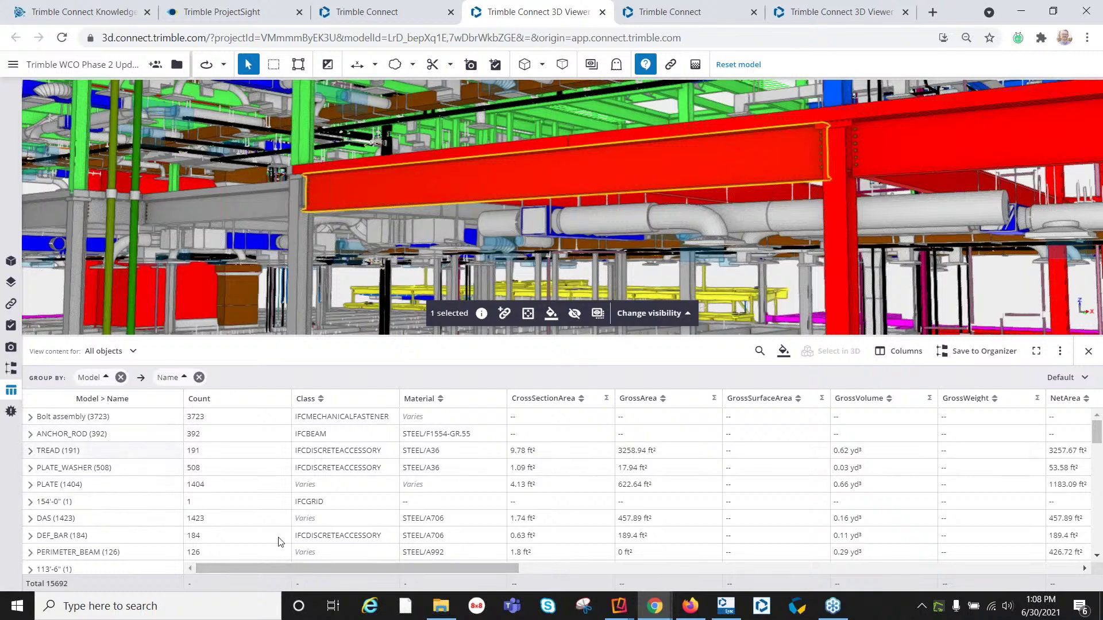
pyautogui.moveTo(336, 568); pyautogui.dragTo(553, 571)
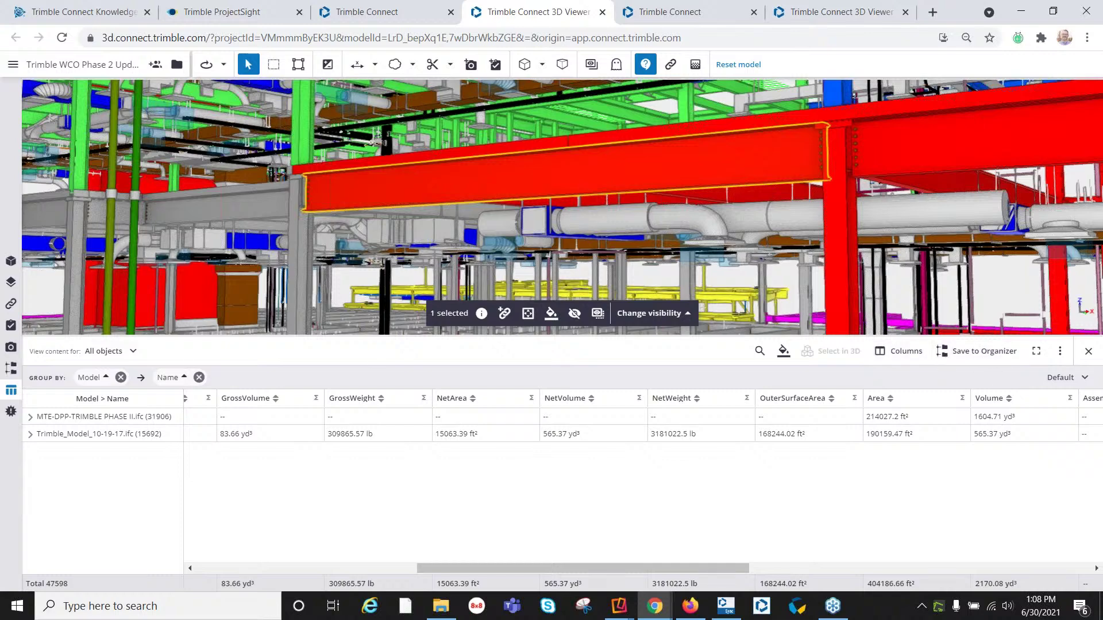
# - Close the model data table and show the project's Organizer groups beside the steel and MEP model
pyautogui.click(12, 390)
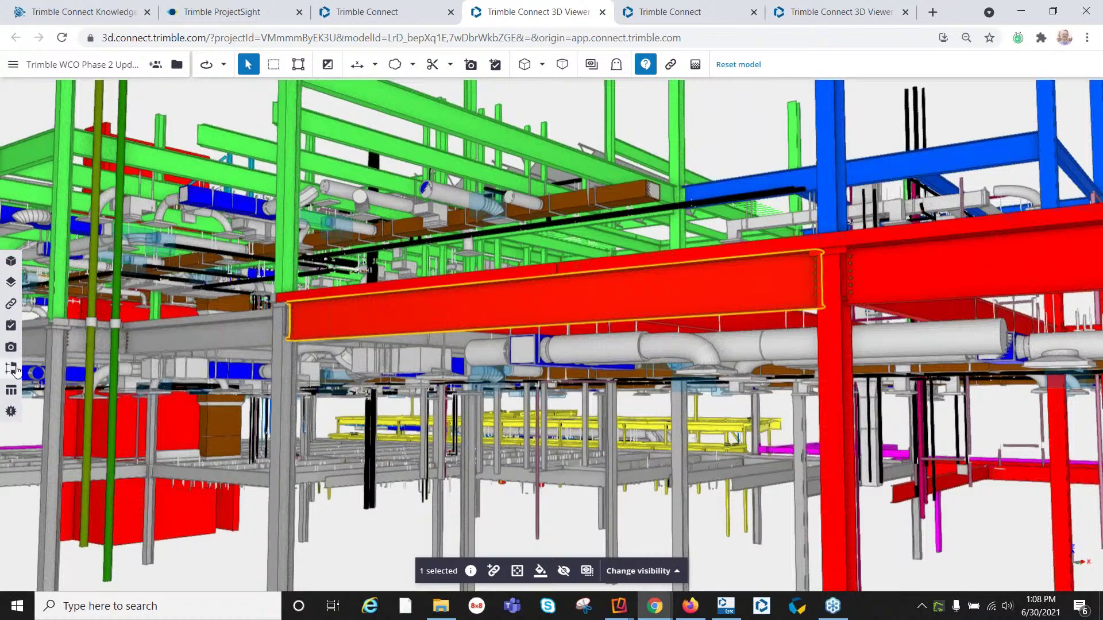
pyautogui.click(11, 368)
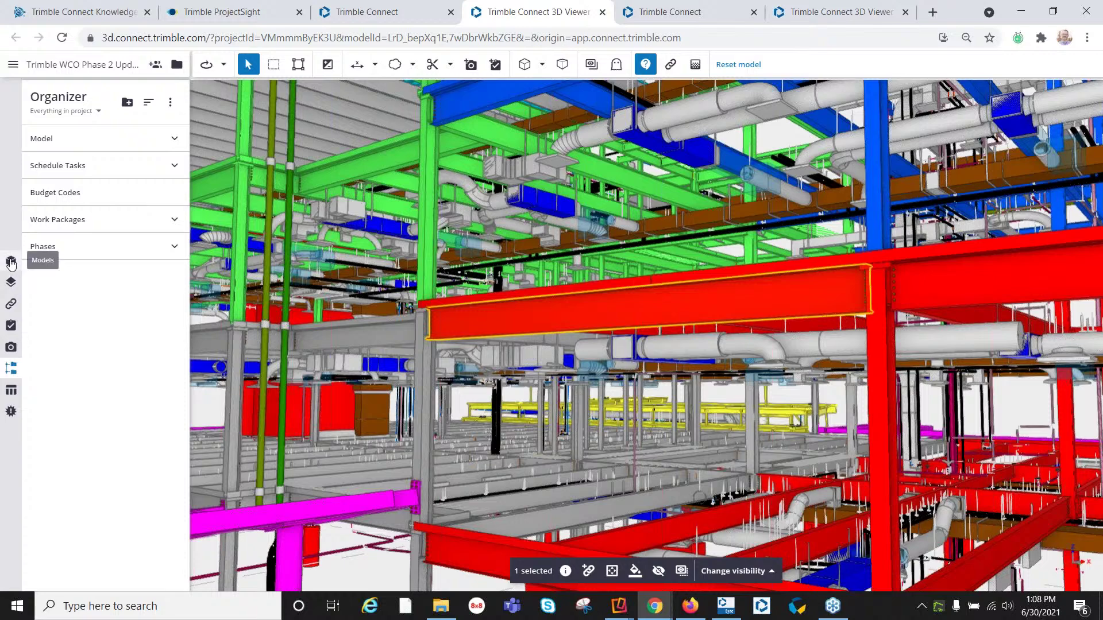
# - List the project's clash sets and load the first Steel and MEP set to see its clashes on the model
pyautogui.click(11, 413)
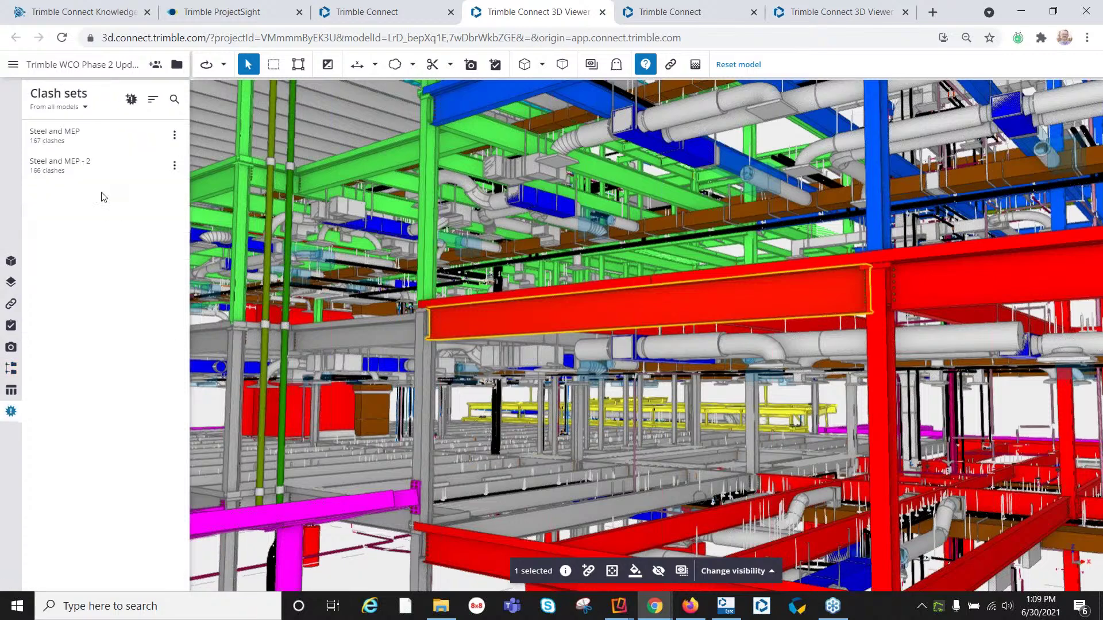
pyautogui.click(100, 138)
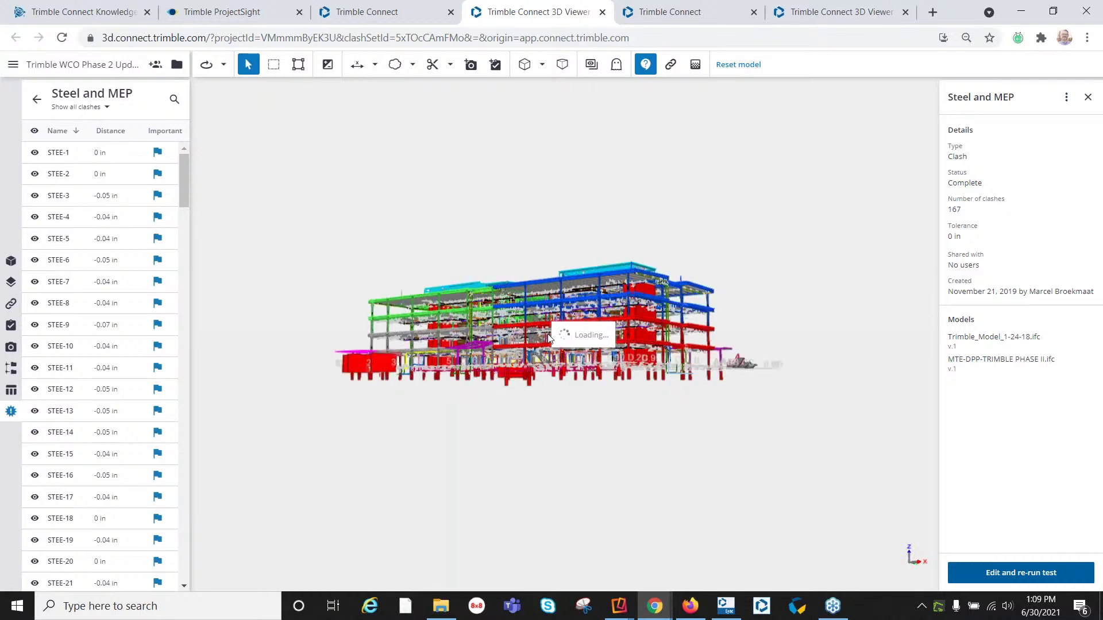
pyautogui.scroll(6, 529, 330)
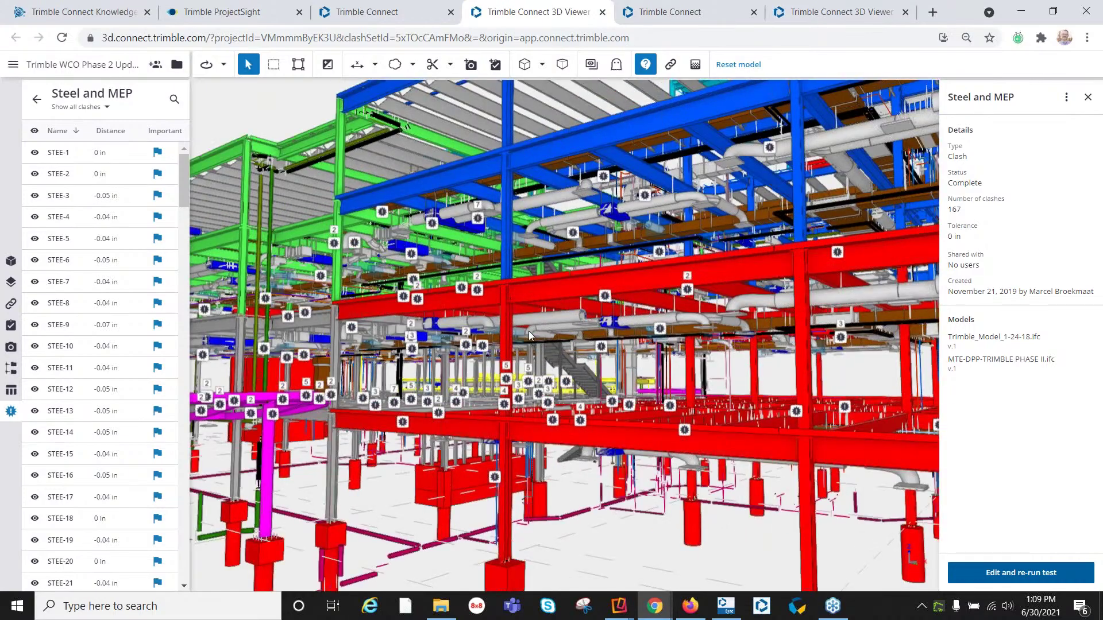
# - Isolate the joist and strap hanger of clash STEE-74, fit them to the view, and return to the clash sets list
pyautogui.click(574, 236)
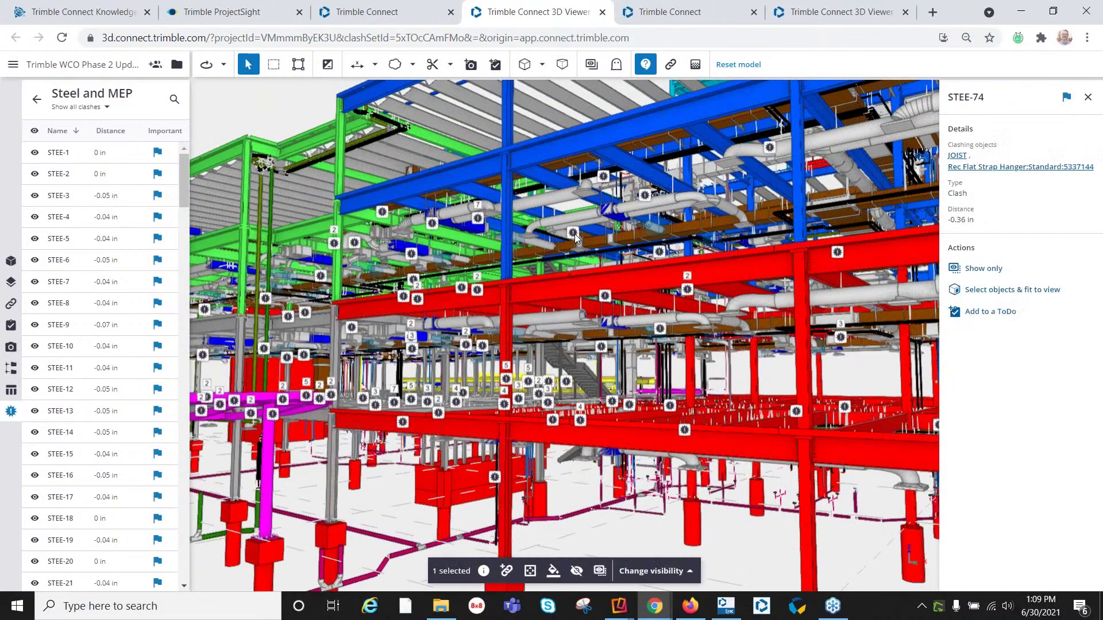
pyautogui.click(982, 268)
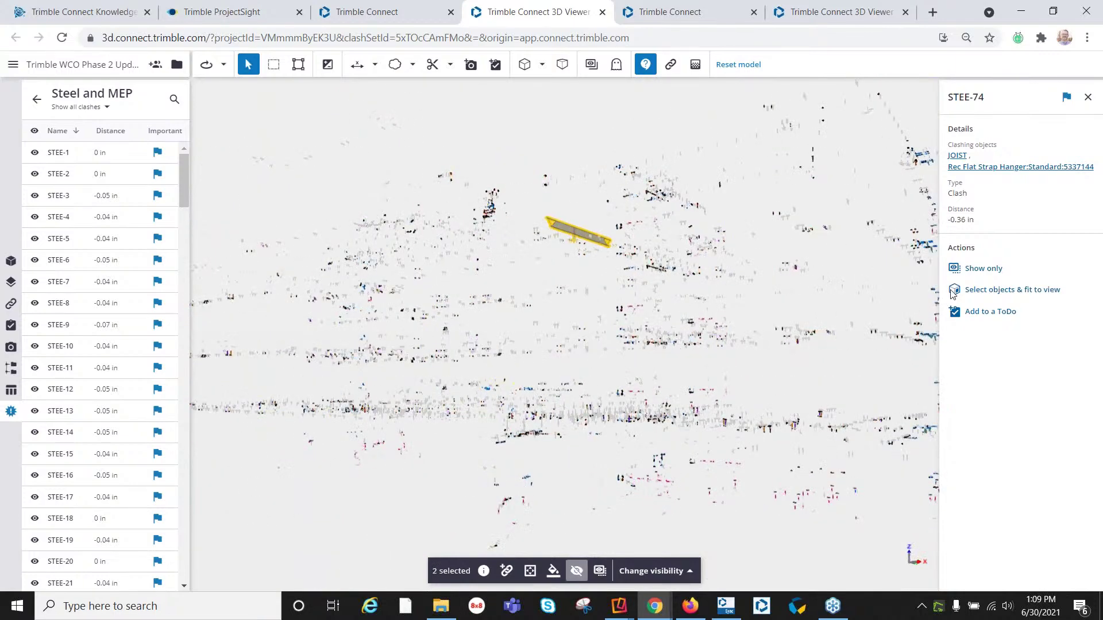
pyautogui.click(1002, 290)
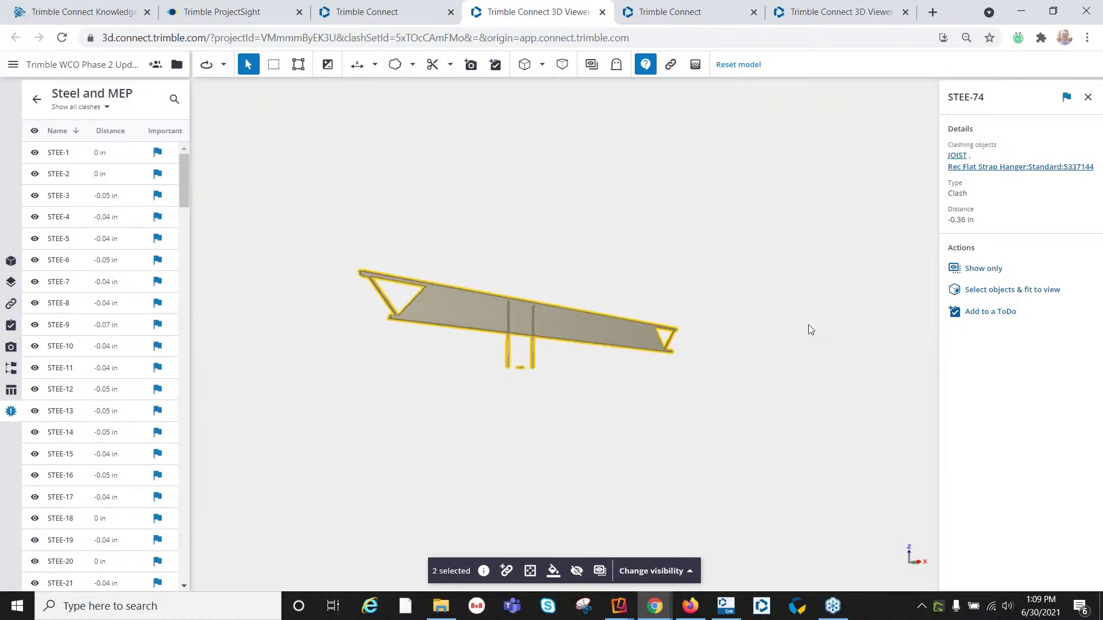
pyautogui.moveTo(608, 374)
pyautogui.mouseDown()
pyautogui.moveTo(787, 368)
pyautogui.moveTo(708, 358)
pyautogui.moveTo(604, 376)
pyautogui.mouseUp()
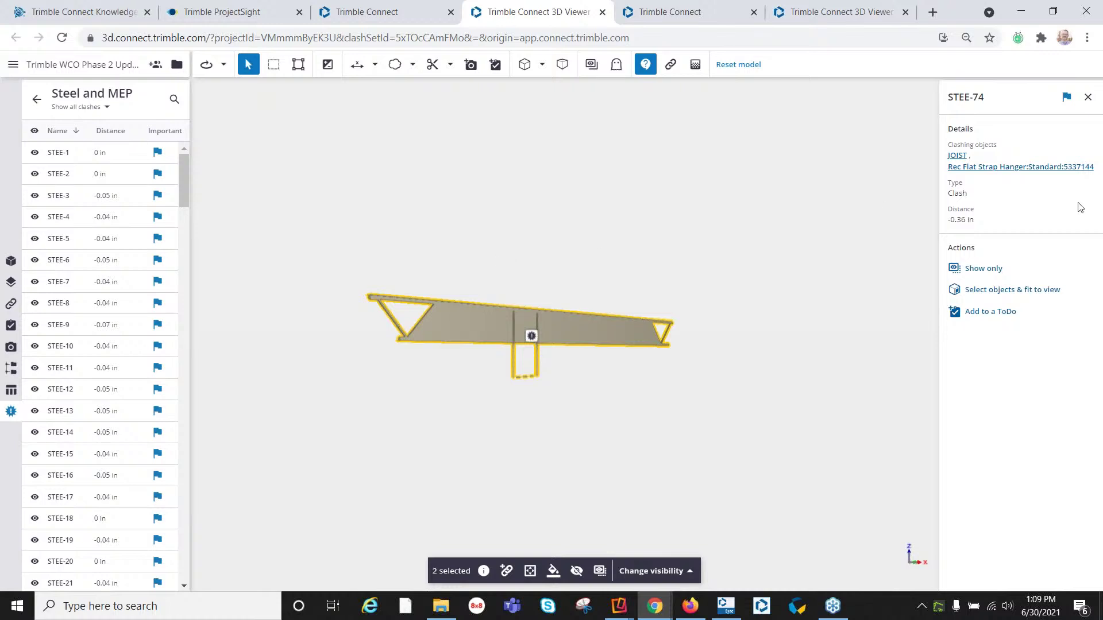
pyautogui.click(37, 99)
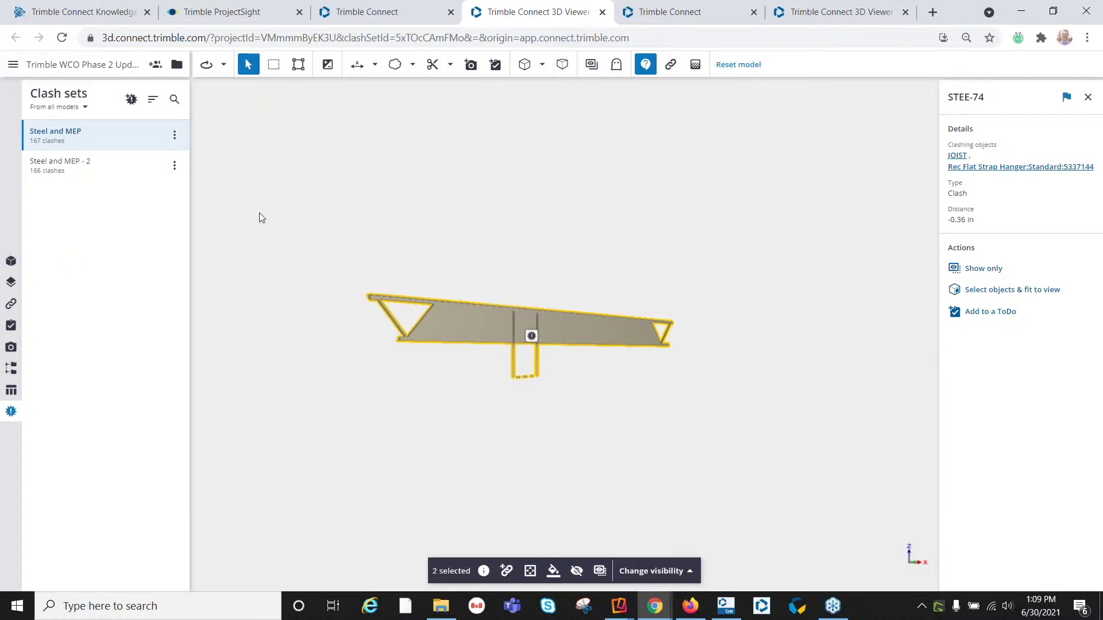
# - Show the Connect Applications page and bring up the mirrored phone running the Trimble Connect mobile app
pyautogui.click(690, 11)
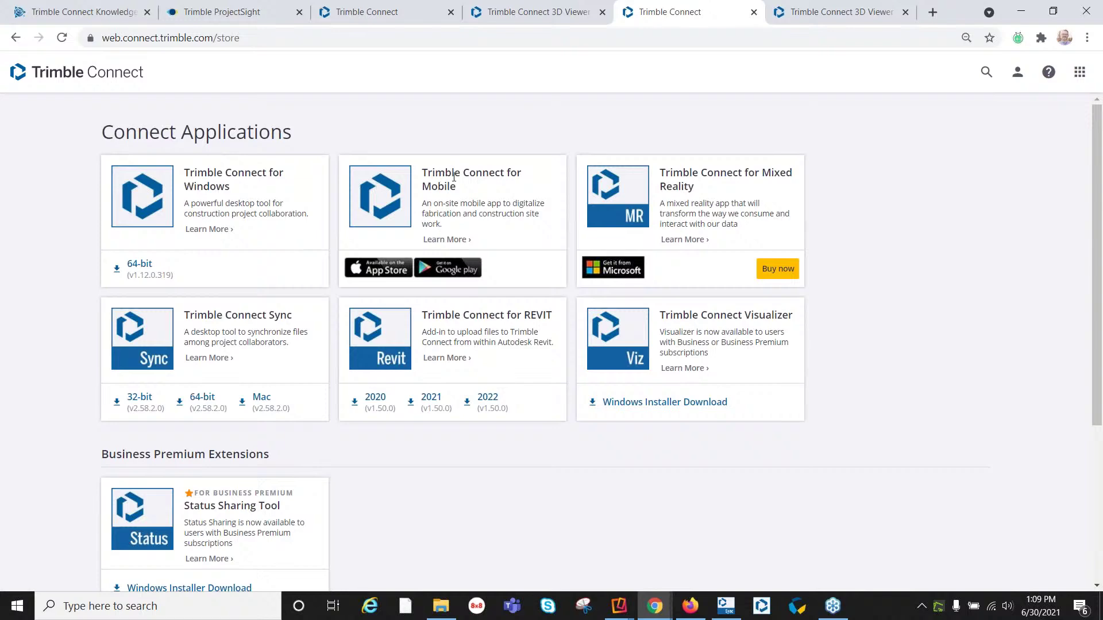
pyautogui.hotkey('alt', 'Tab')
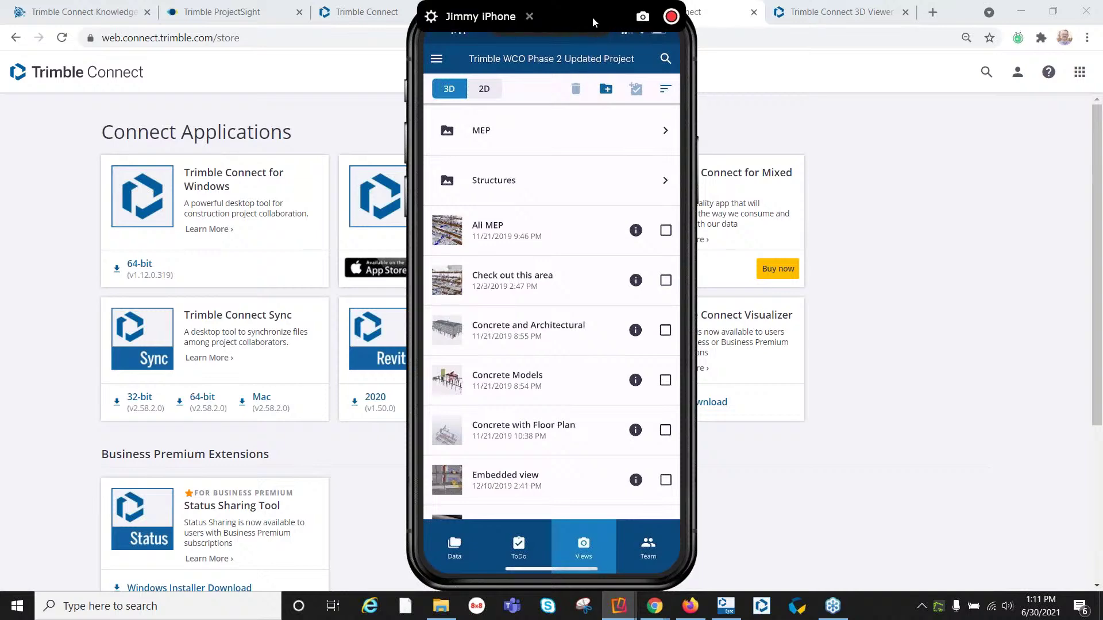
pyautogui.moveTo(593, 22); pyautogui.dragTo(626, 29)
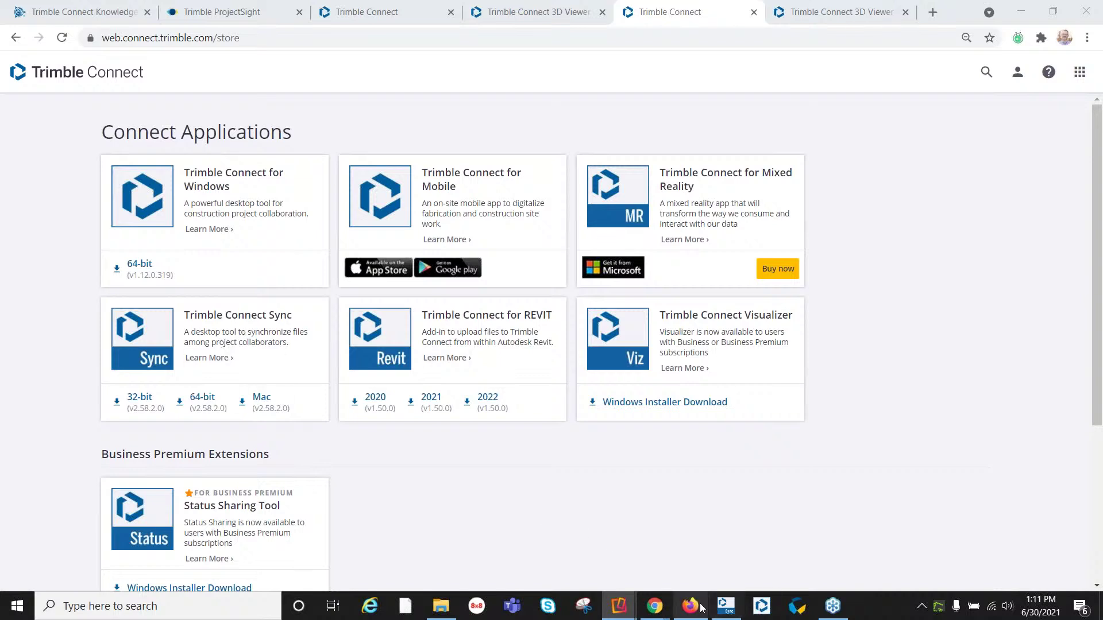
# - Switch to Trimble Connect Sync with the local Trimble Connect Demo Project folder beside it, and open that project's advanced sync settings
pyautogui.click(725, 611)
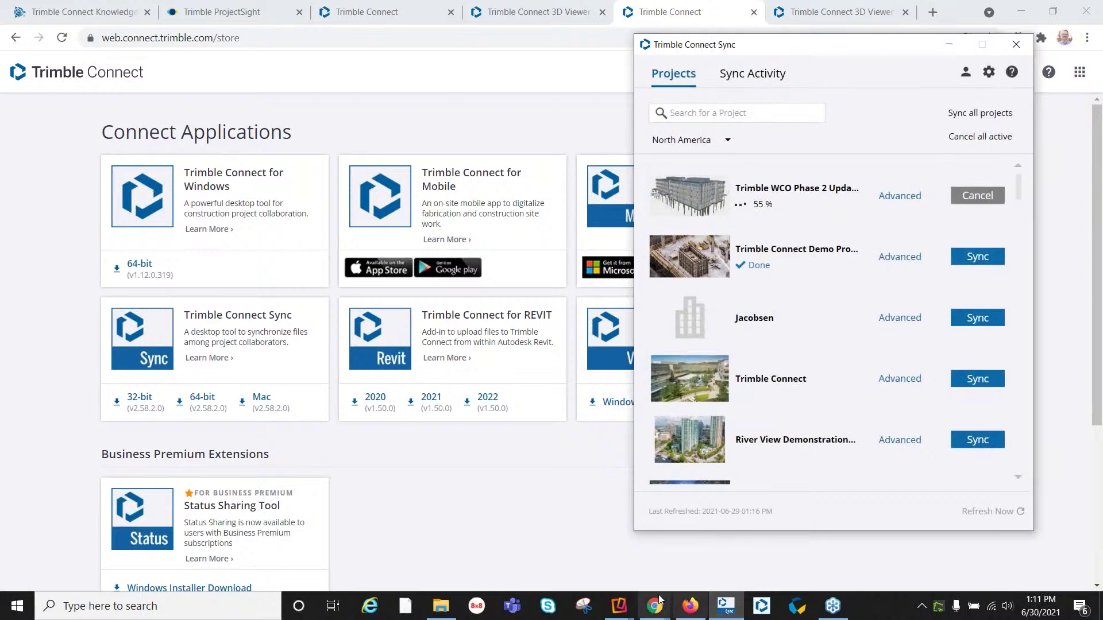
pyautogui.click(430, 610)
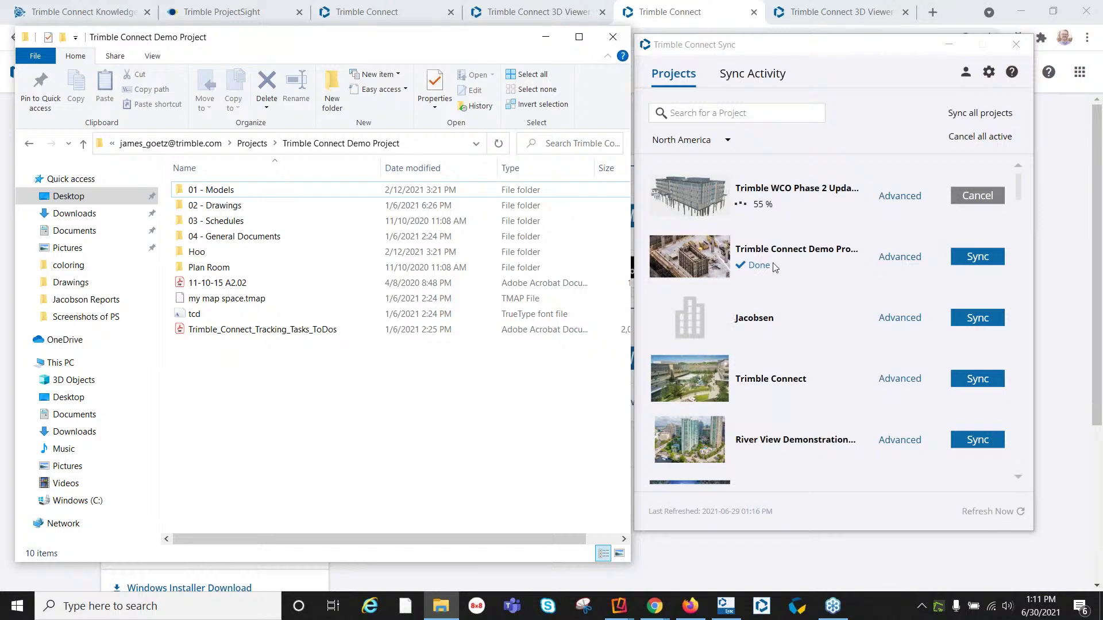
pyautogui.click(900, 257)
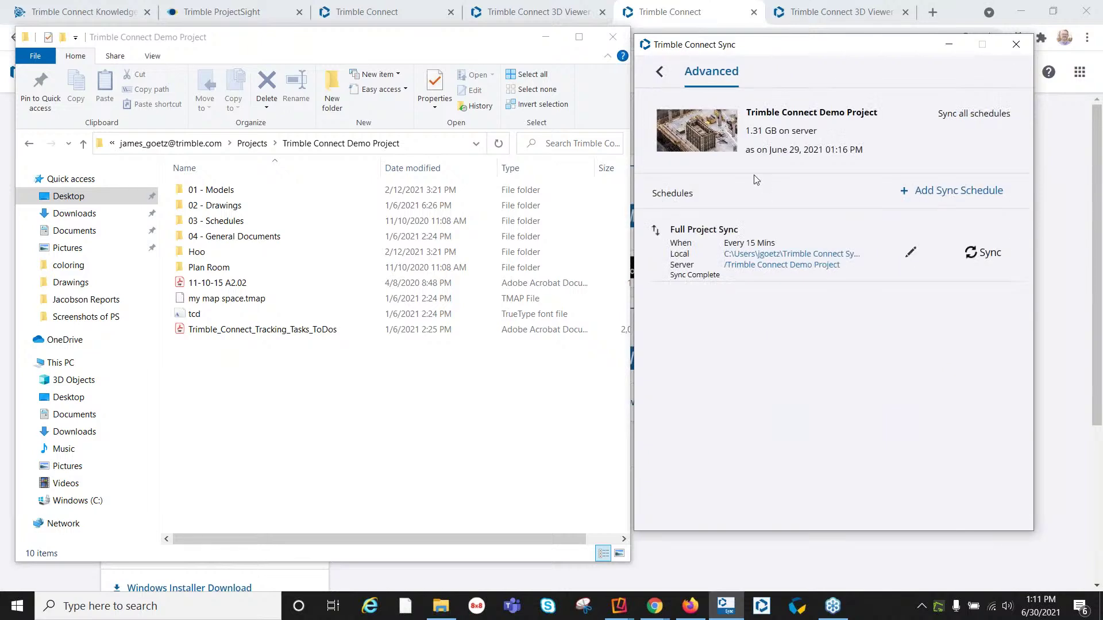
pyautogui.click(661, 82)
pyautogui.click(765, 249)
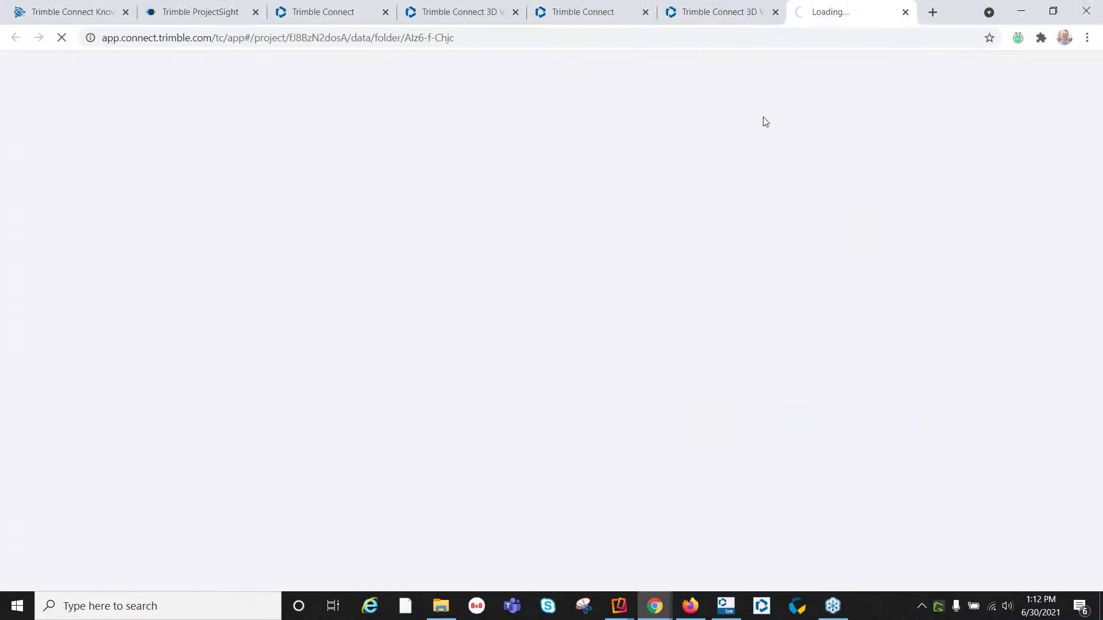
pyautogui.click(905, 12)
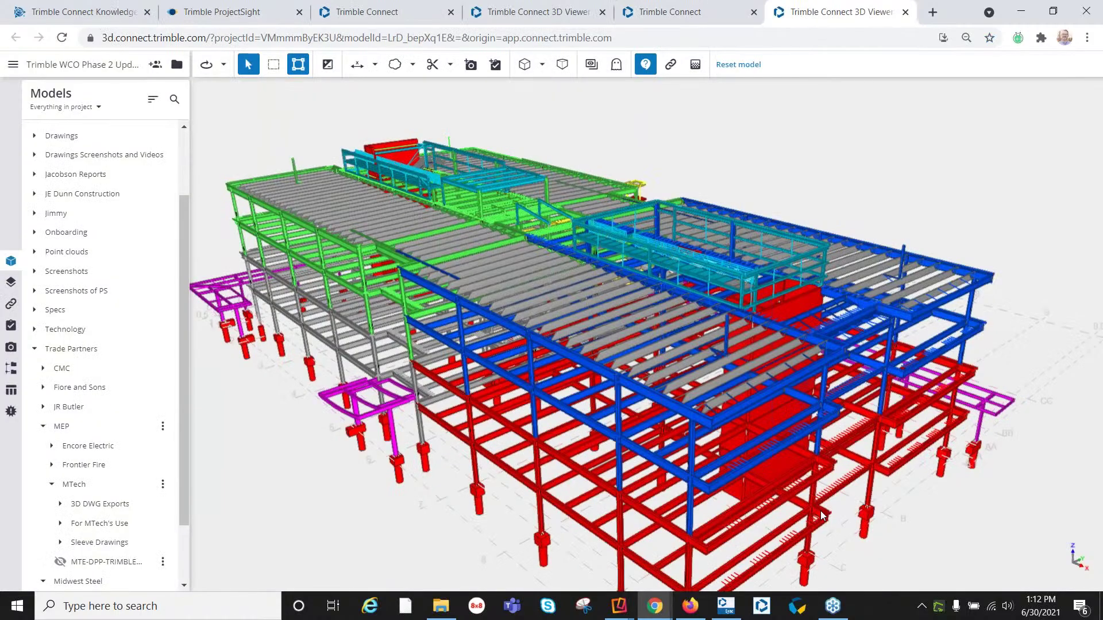
pyautogui.click(725, 606)
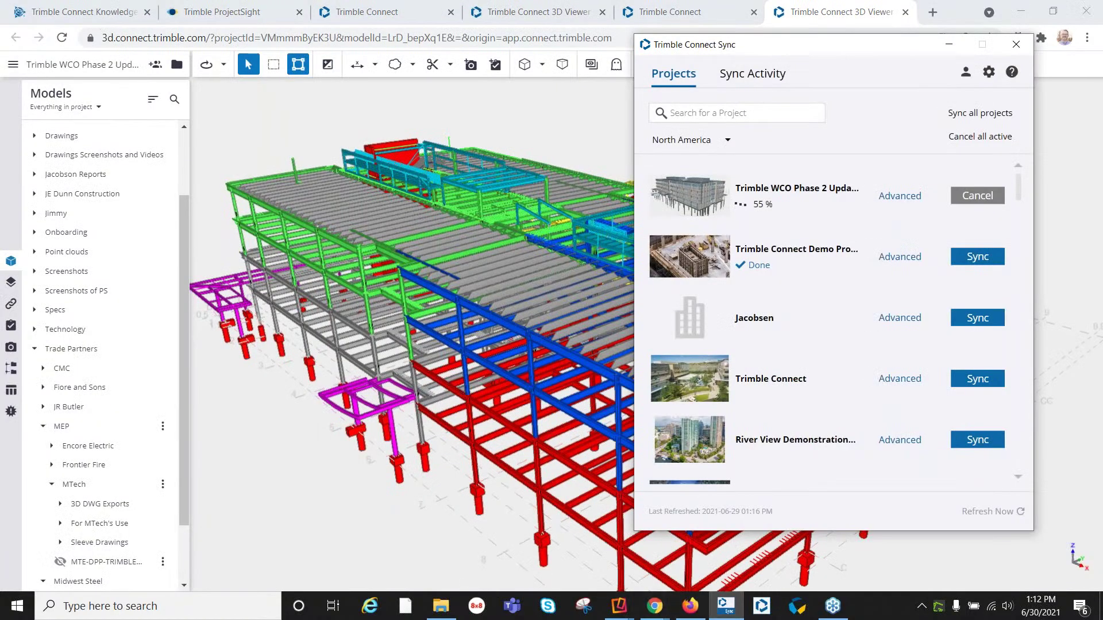
pyautogui.click(440, 606)
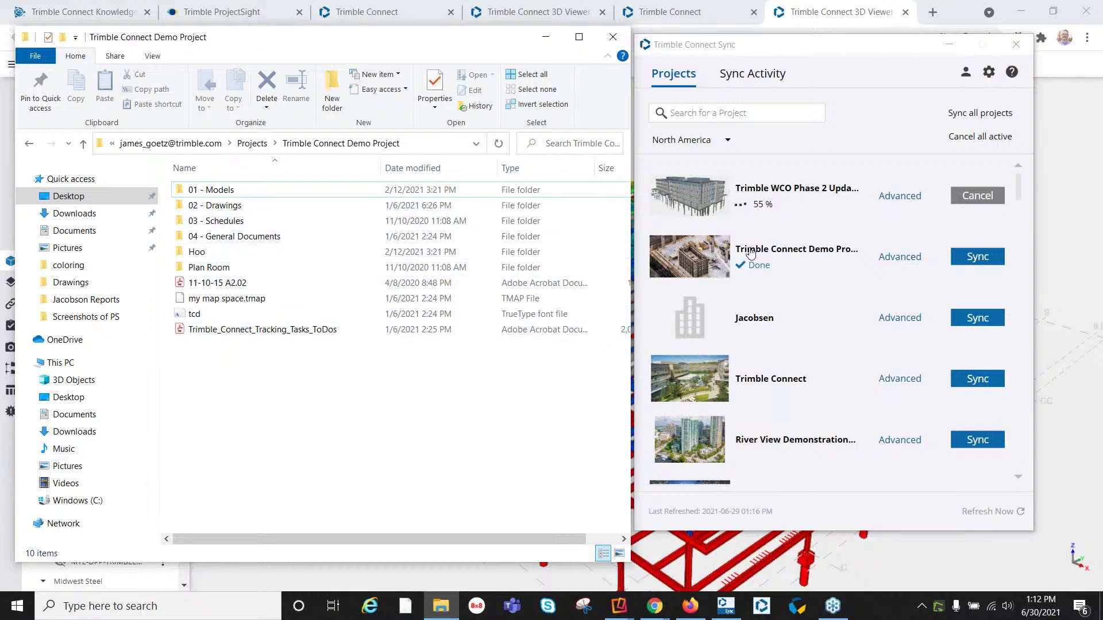
# - Review the schedule details and folder selection of the Demo Project's Full Project Sync, and return to the Sync project list
pyautogui.click(909, 258)
pyautogui.click(909, 258)
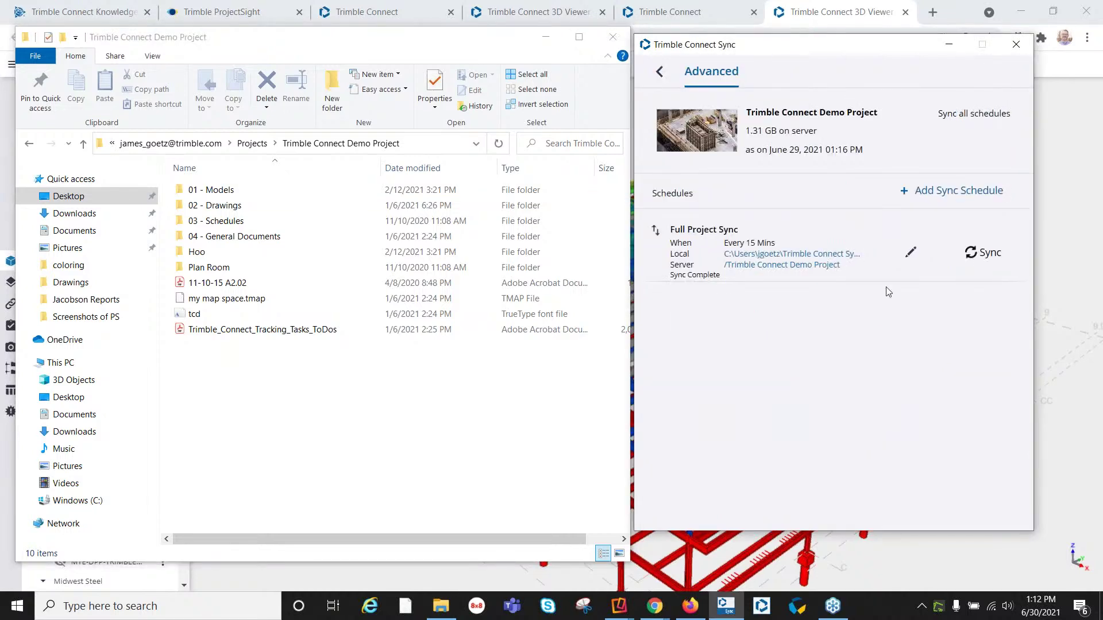
pyautogui.click(912, 255)
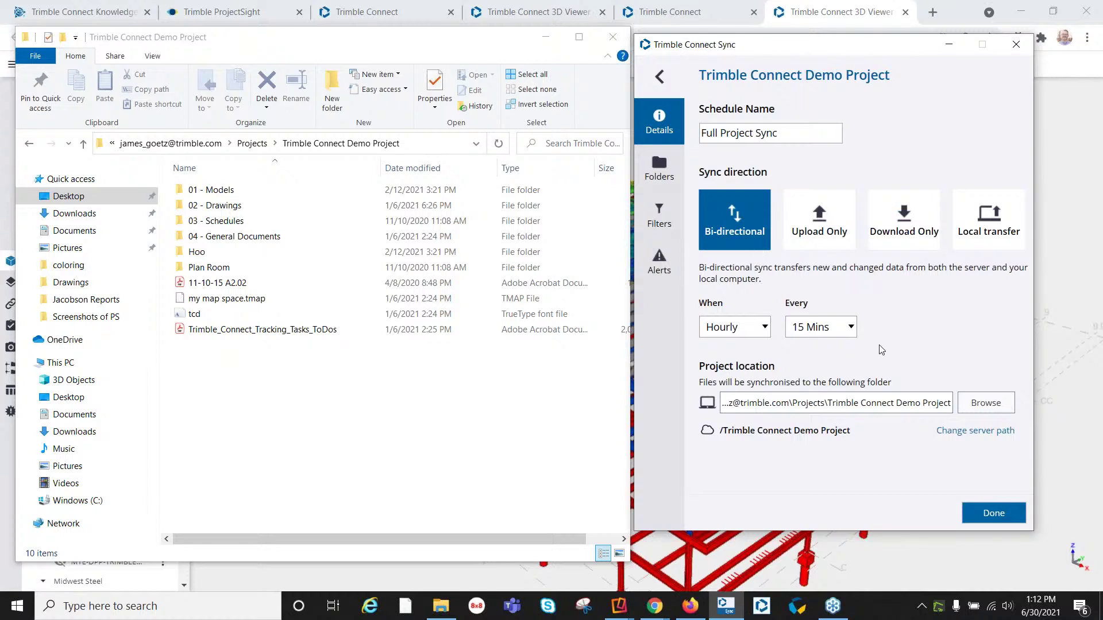
pyautogui.click(660, 172)
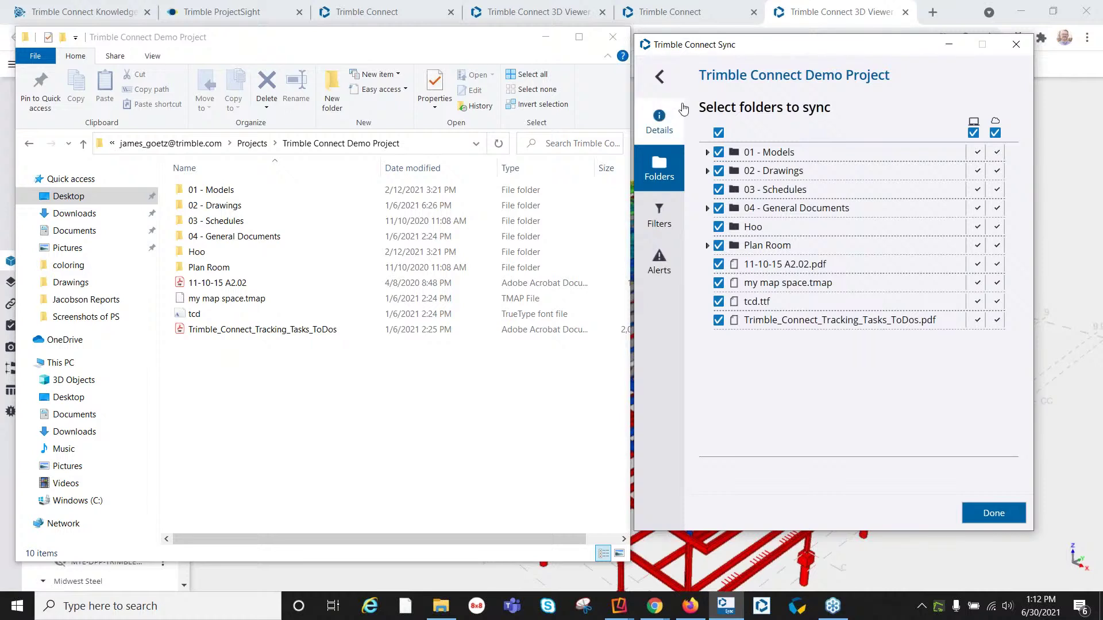
pyautogui.click(659, 77)
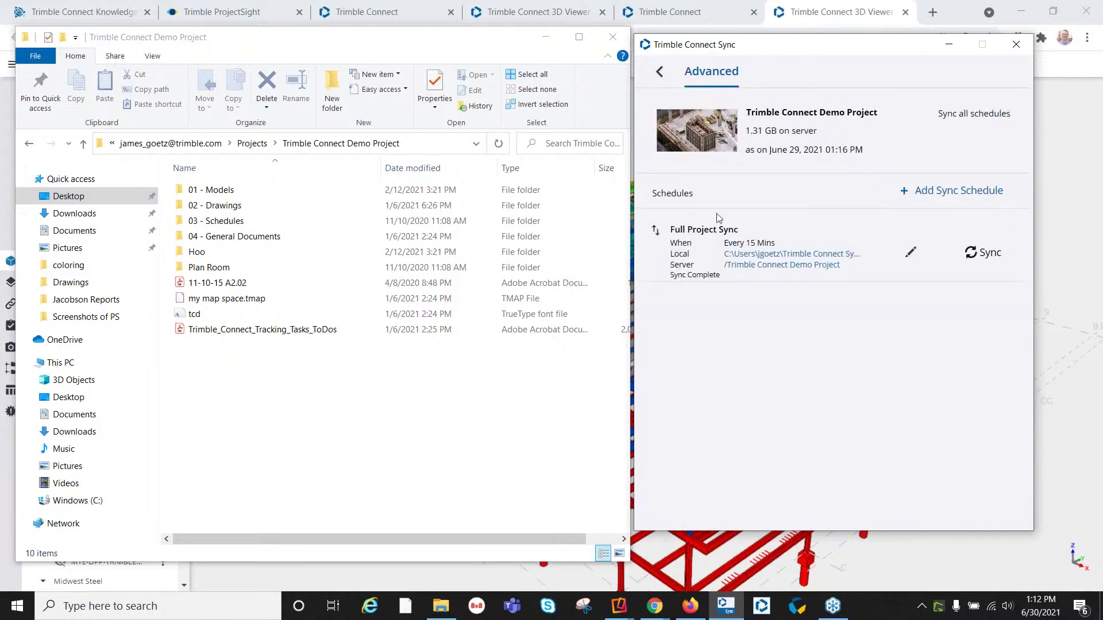
pyautogui.click(658, 77)
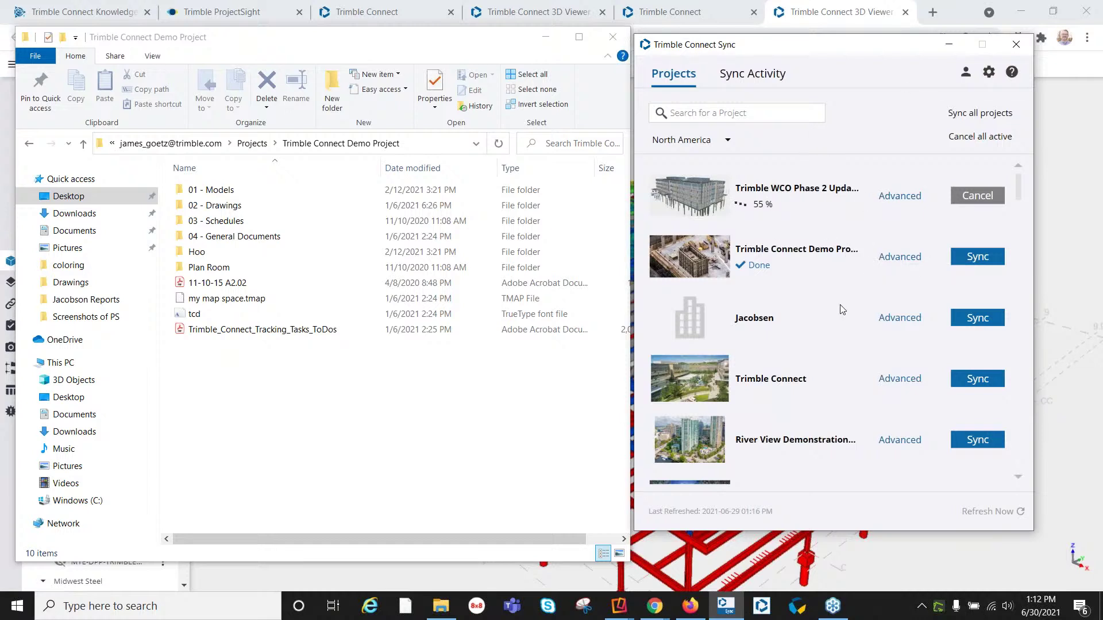
# - Minimize the local folder and Sync windows, and list the project's saved views in the 3D viewer
pyautogui.click(546, 37)
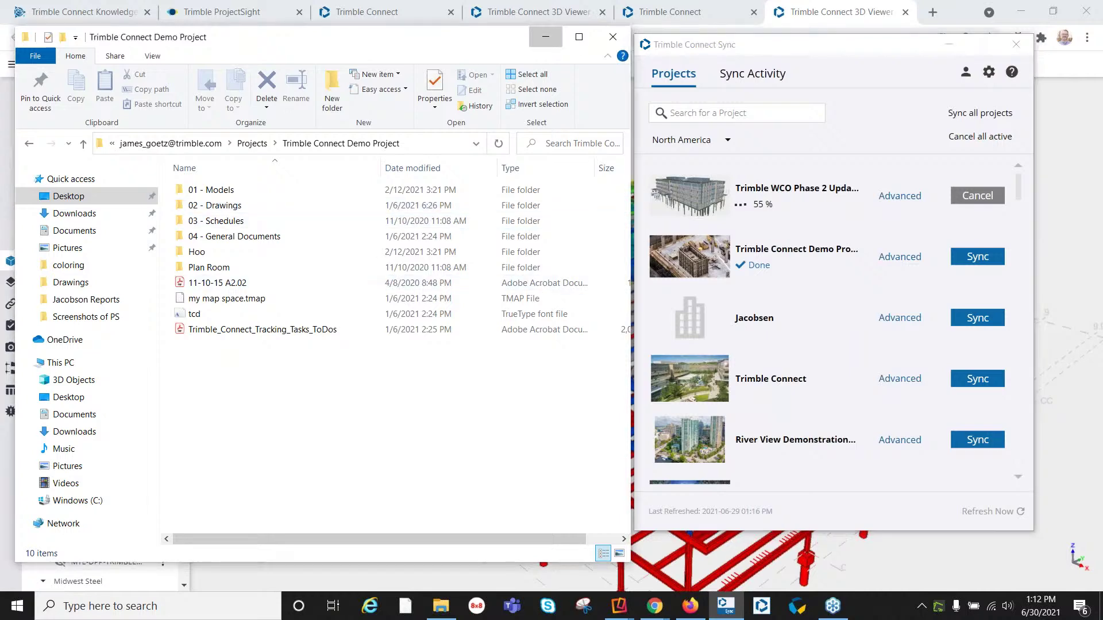
pyautogui.click(948, 48)
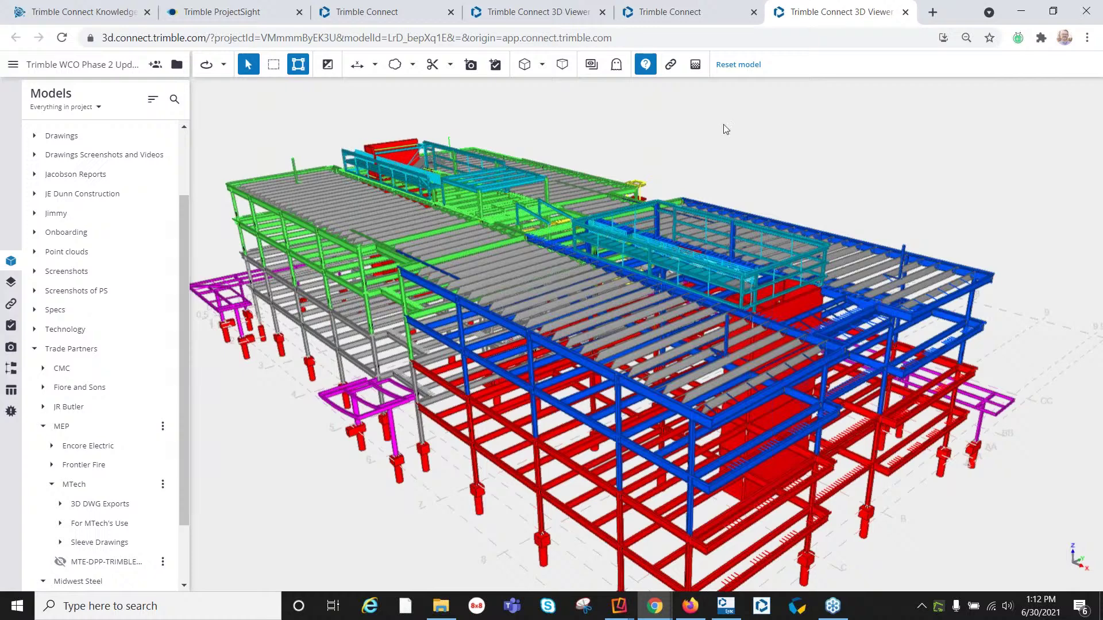
pyautogui.click(685, 13)
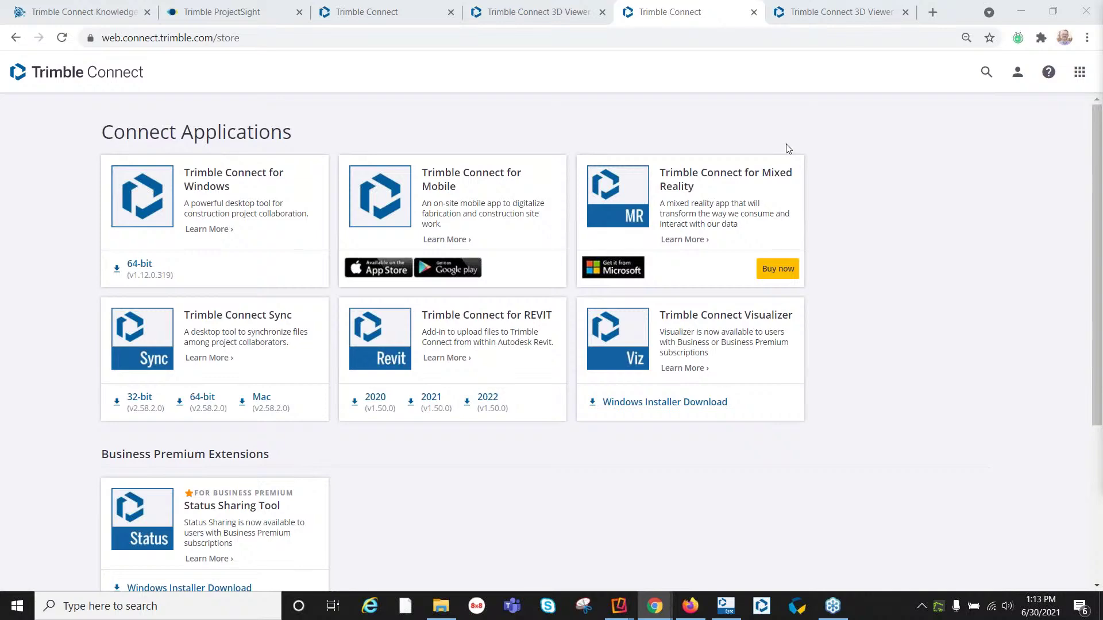
pyautogui.click(839, 13)
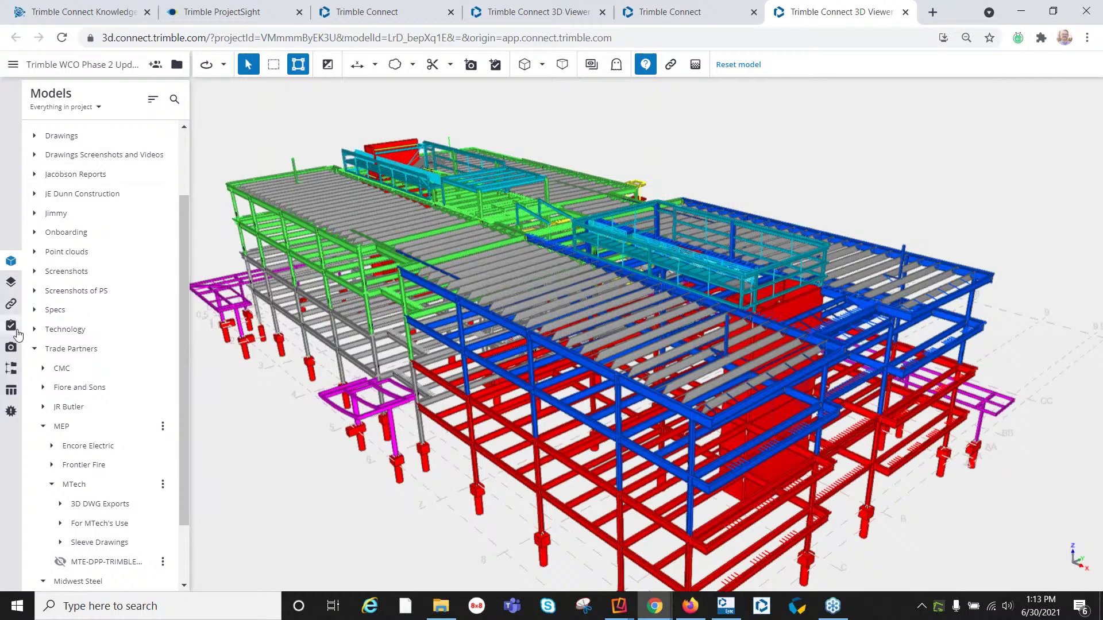
pyautogui.click(12, 347)
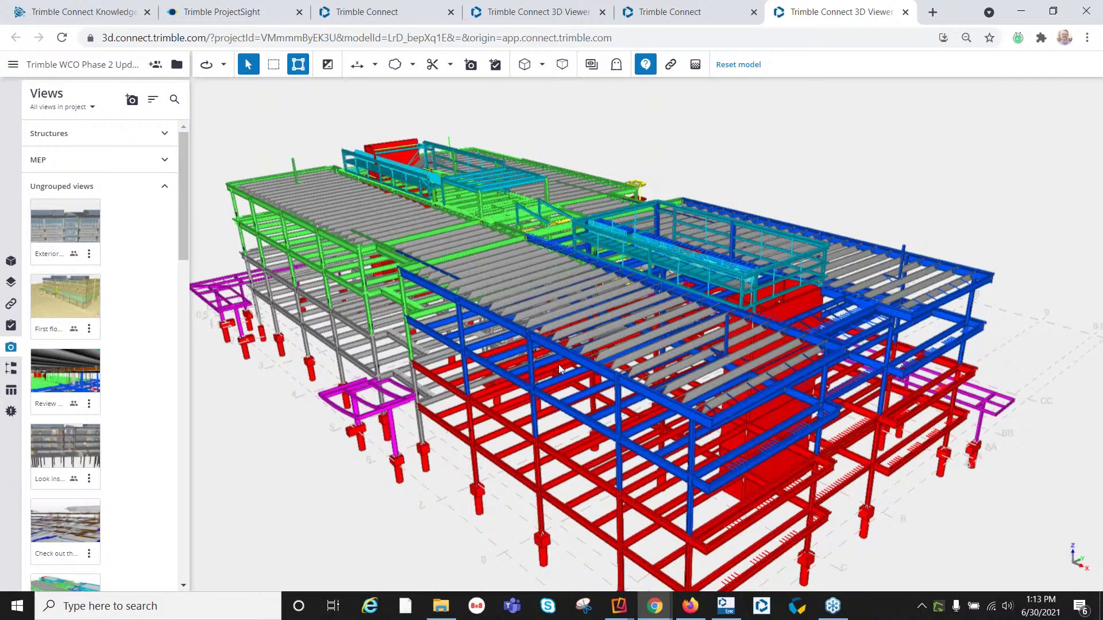
# - Switch to ProjectSight, open the RFIs under Document Control, and turn off the Open status filter to browse all RFIs
pyautogui.click(241, 10)
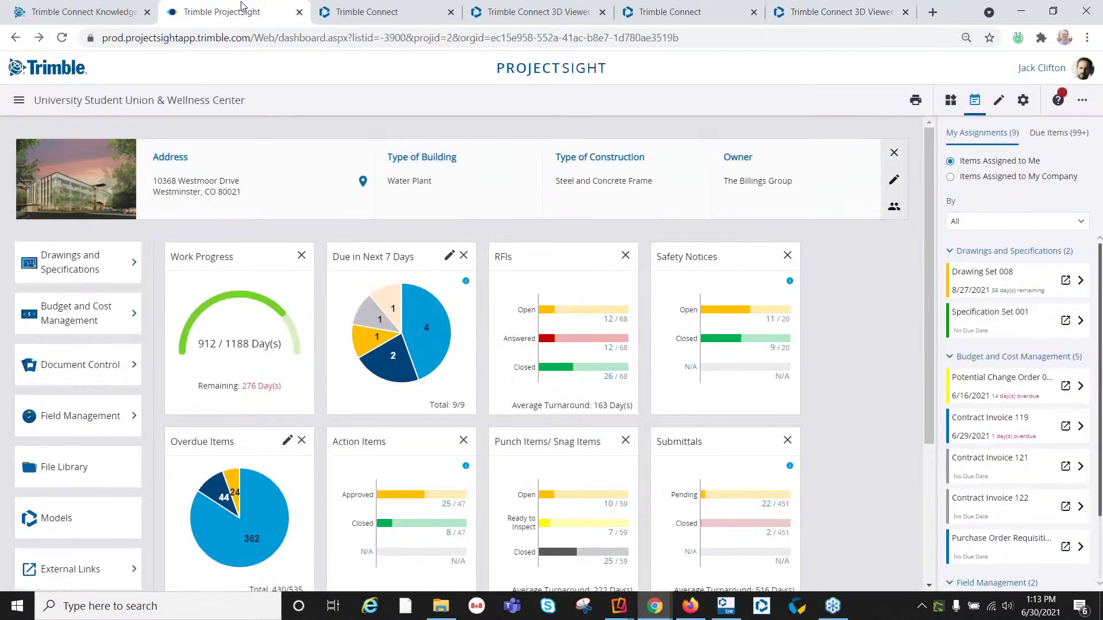
pyautogui.click(137, 365)
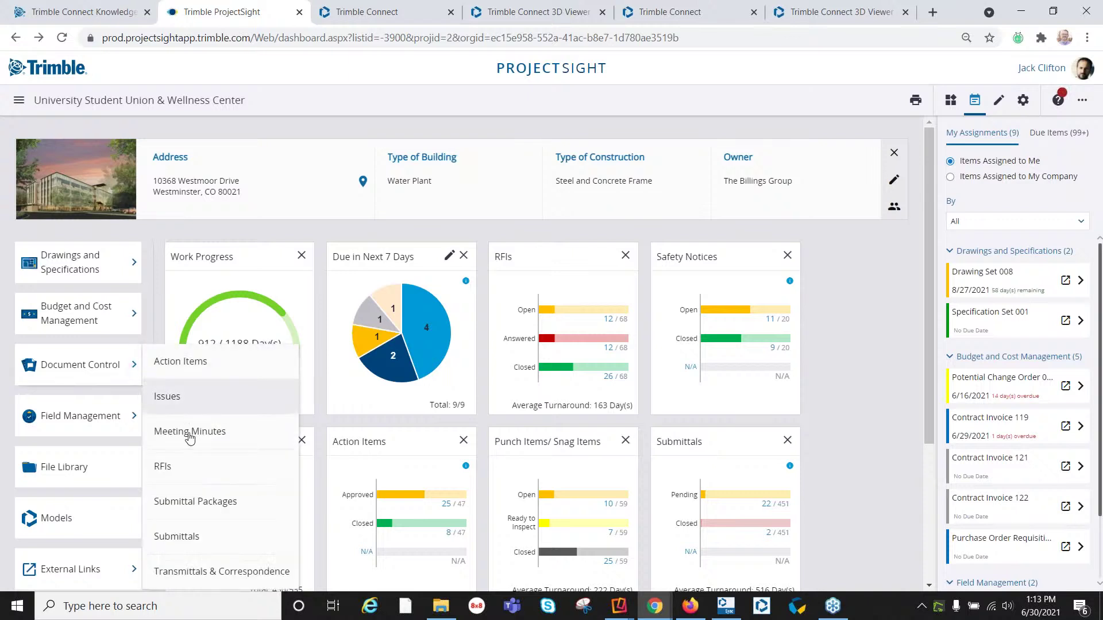
pyautogui.click(165, 468)
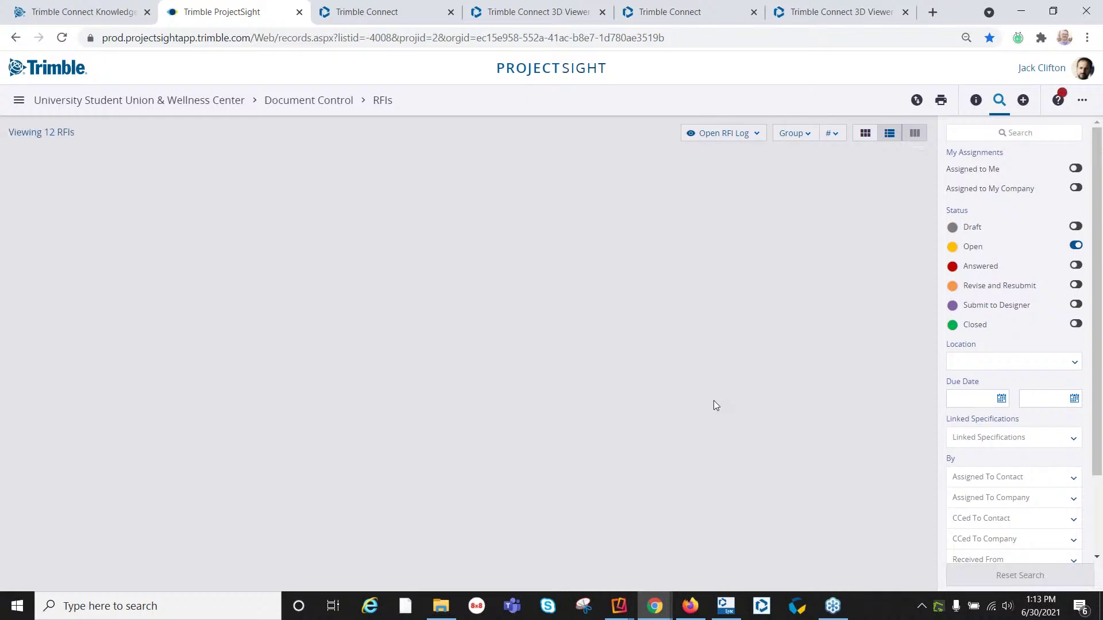
pyautogui.click(1075, 245)
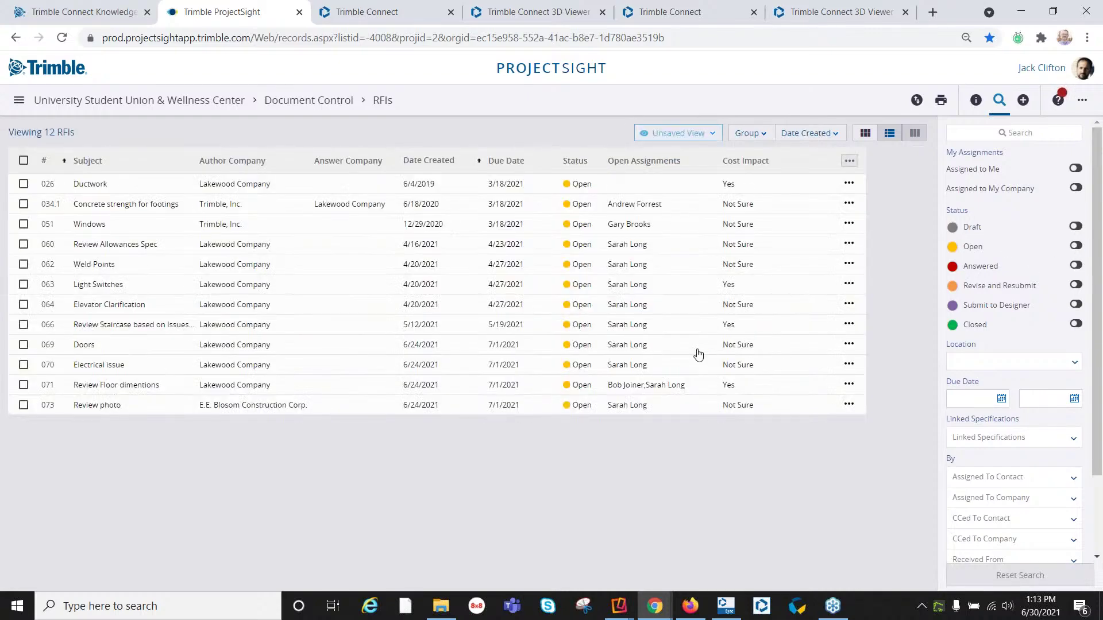
pyautogui.scroll(-5, 460, 376)
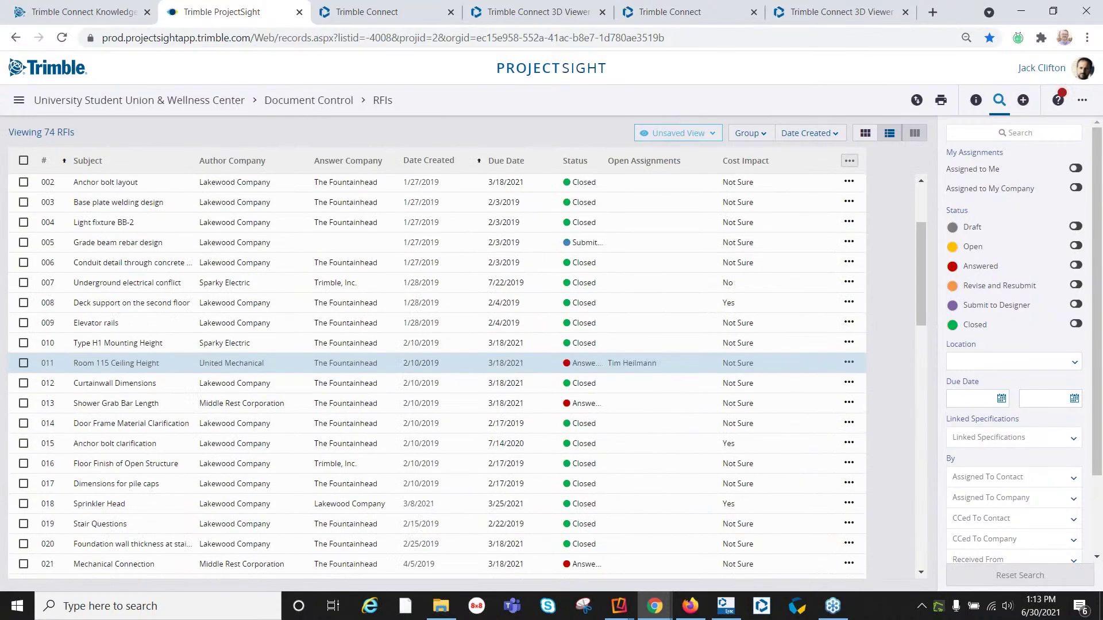
# - Open RFI 026 "Ductwork" from the RFI list and show its links
pyautogui.scroll(-3, 322, 379)
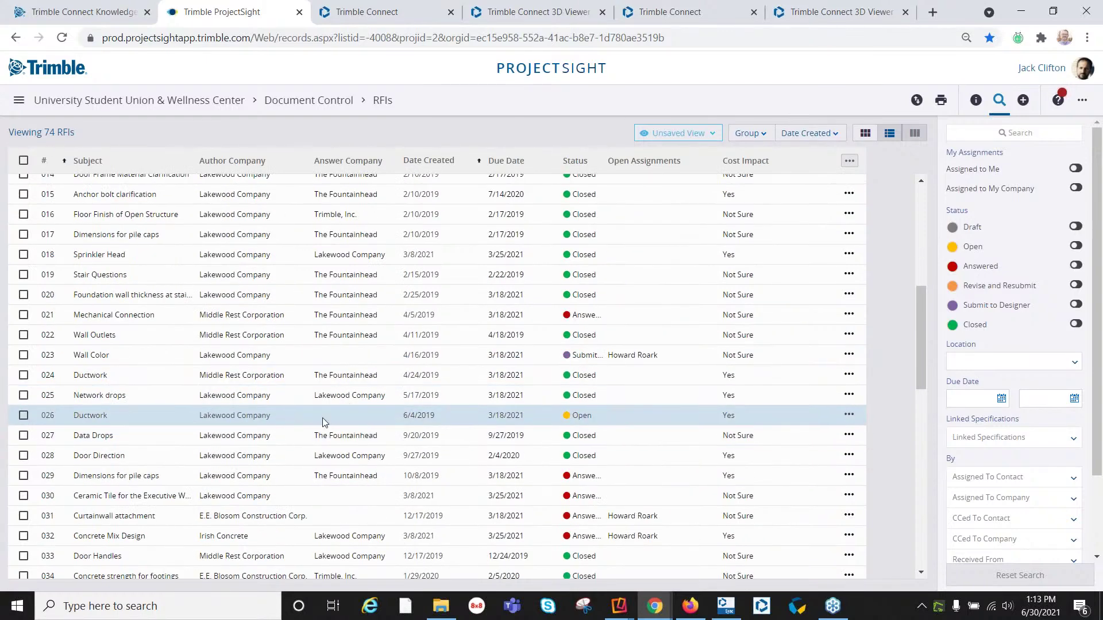
pyautogui.click(323, 415)
pyautogui.doubleClick(323, 415)
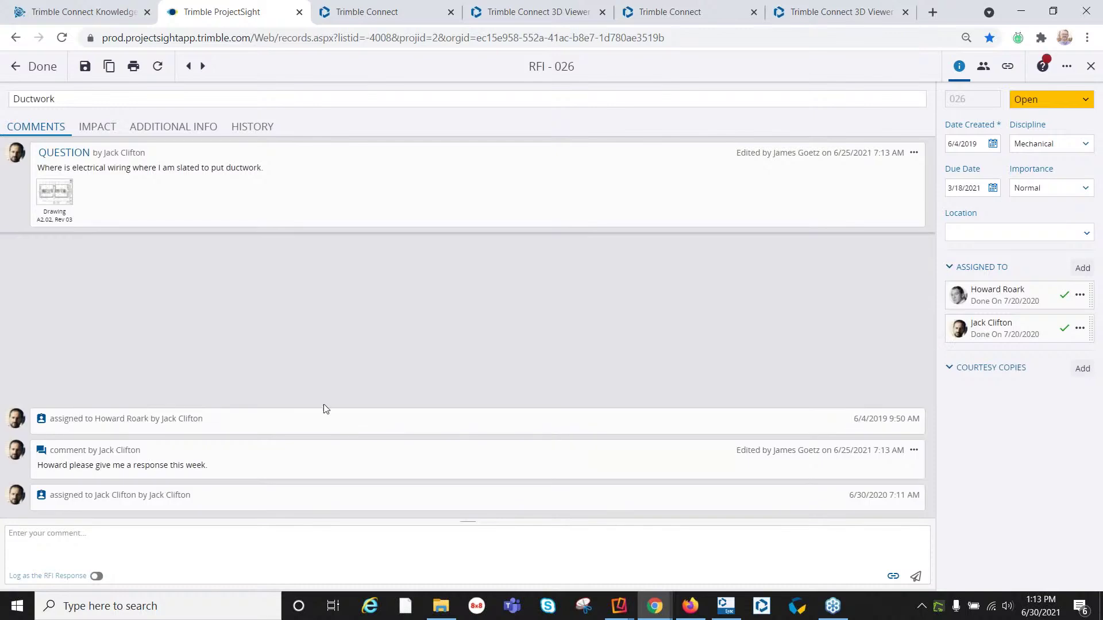
pyautogui.click(1007, 66)
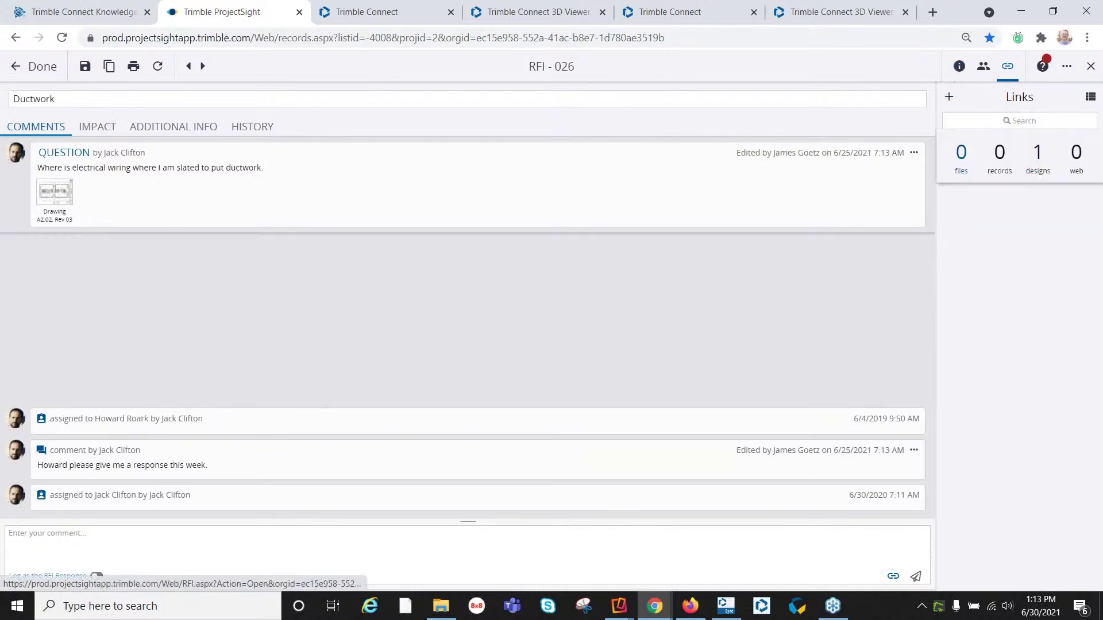
# - Link the project's "Stairwell" model view to the Ductwork RFI and close the link options
pyautogui.click(949, 97)
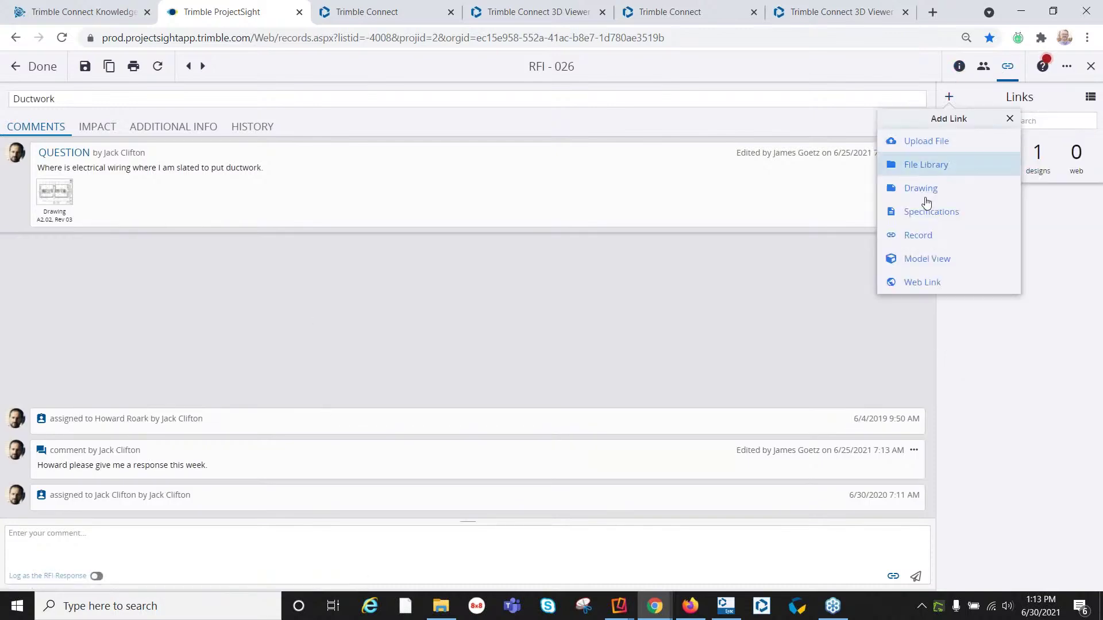
pyautogui.click(942, 258)
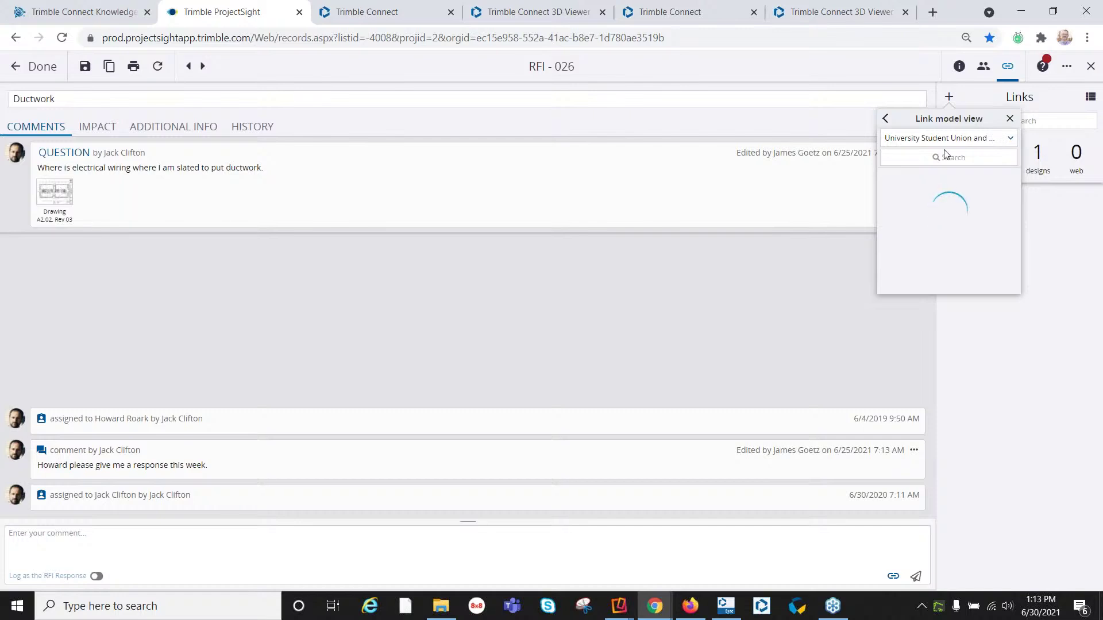
pyautogui.click(943, 158)
pyautogui.click(885, 120)
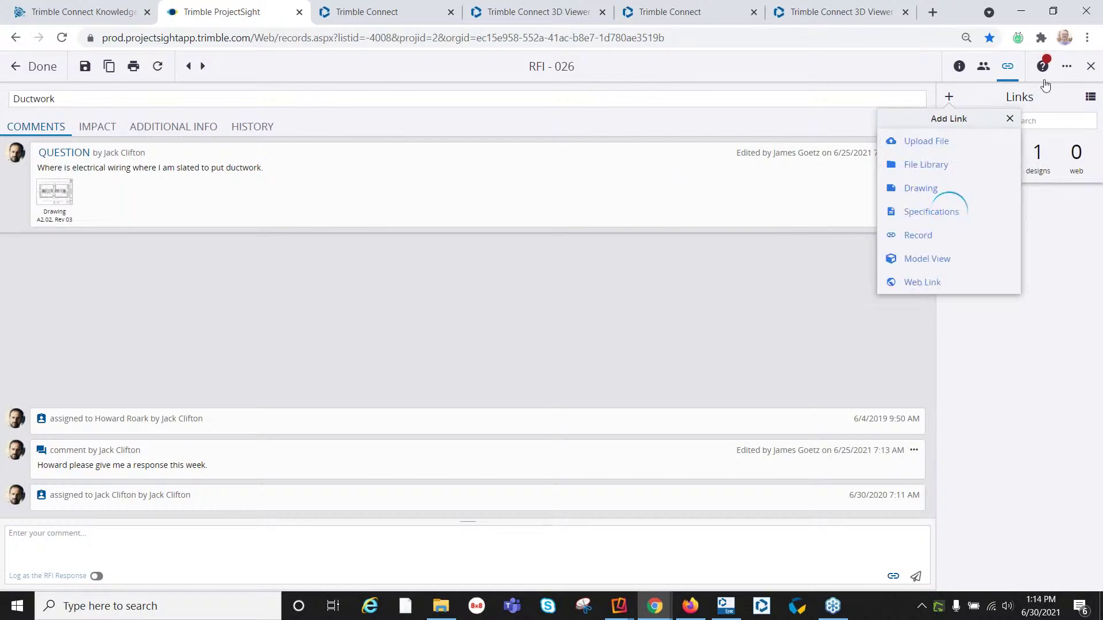
pyautogui.scroll(-2, 954, 183)
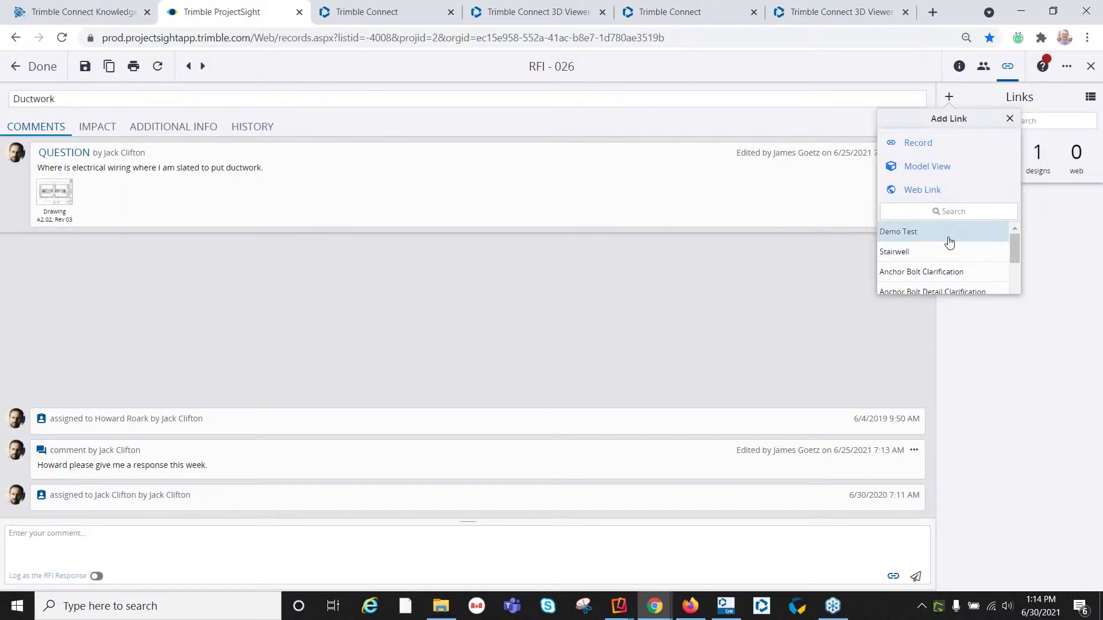
pyautogui.scroll(-5, 948, 241)
pyautogui.scroll(4, 948, 248)
pyautogui.scroll(1, 947, 248)
pyautogui.click(1004, 249)
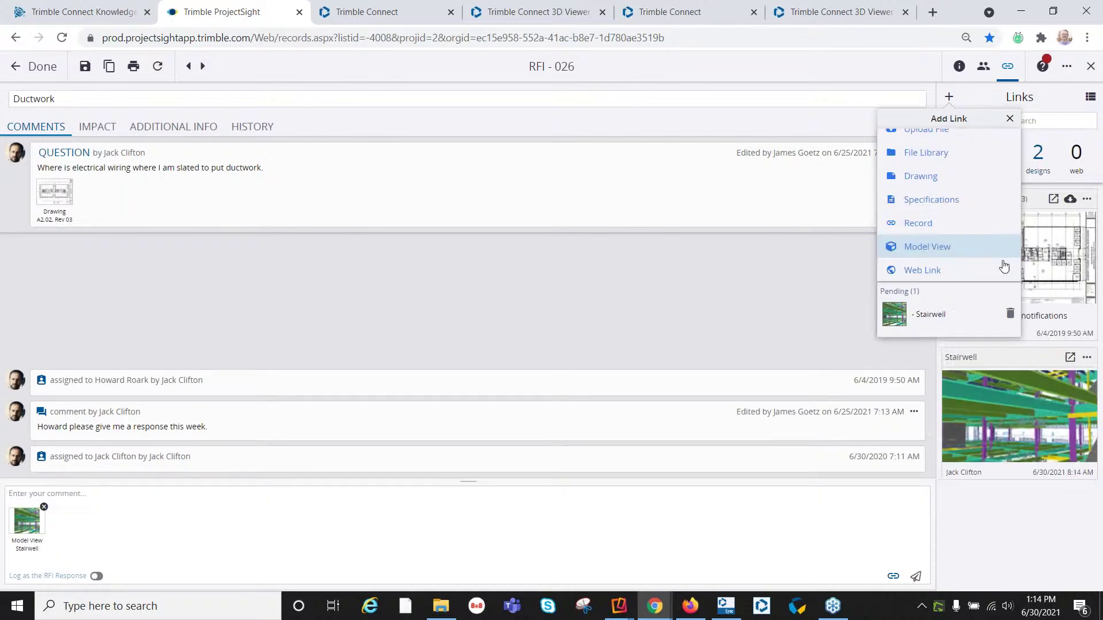
pyautogui.click(1000, 519)
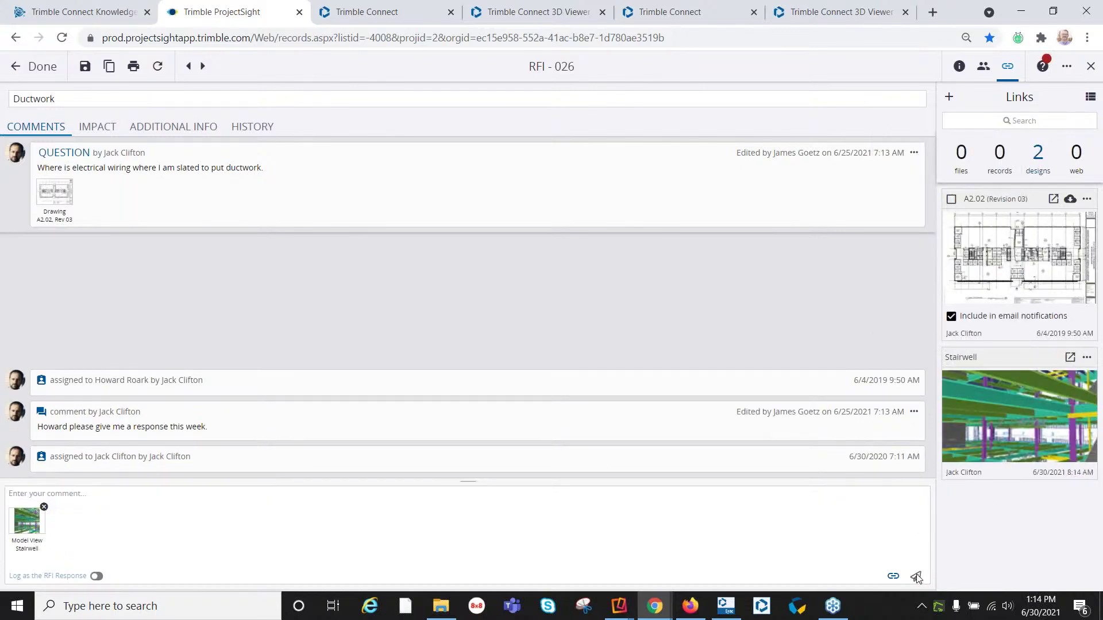
# - Post the comment "View Model" on the RFI with the Stairwell model view attached
pyautogui.click(368, 507)
pyautogui.write('View')
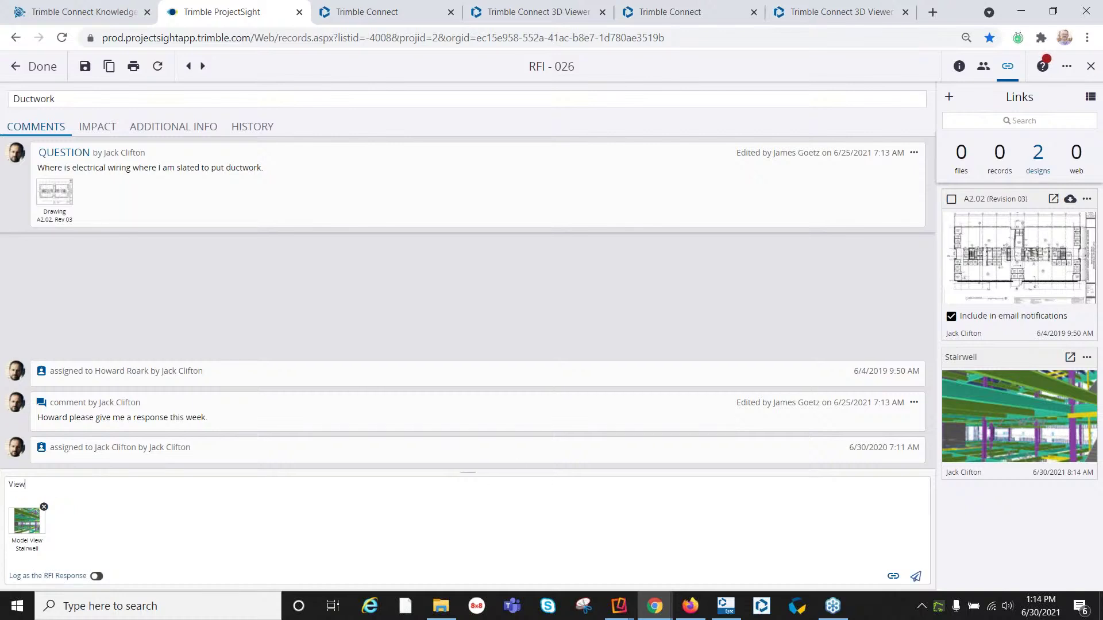
pyautogui.write(' Model')
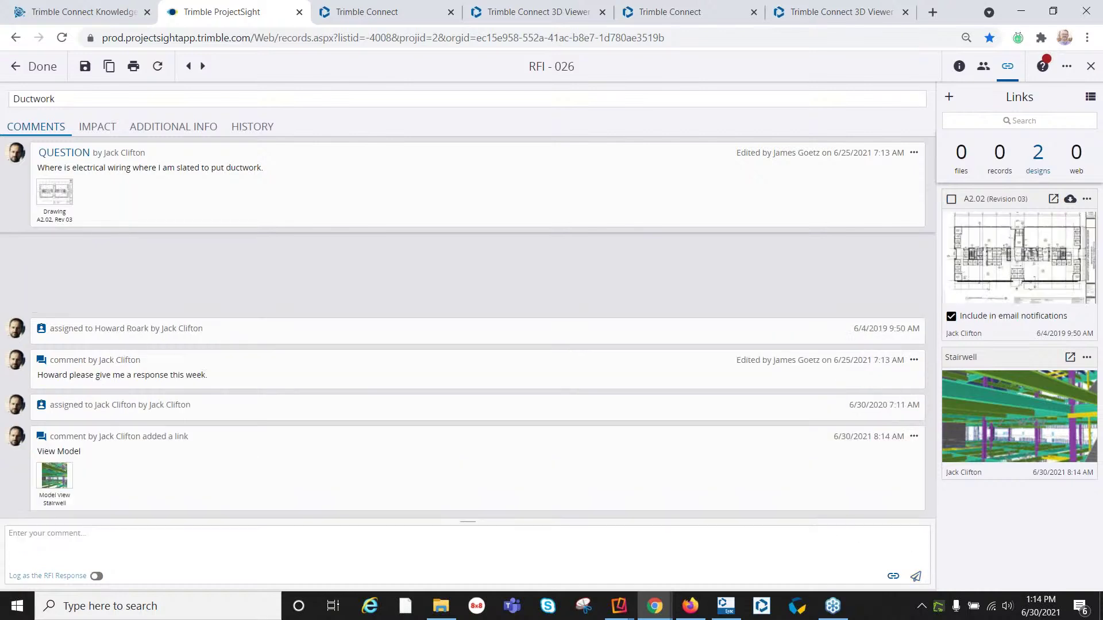
# - Examine the Stairwell model view attached to the new comment in 3D, and return to the RFI
pyautogui.moveTo(53, 486)
pyautogui.click(58, 481)
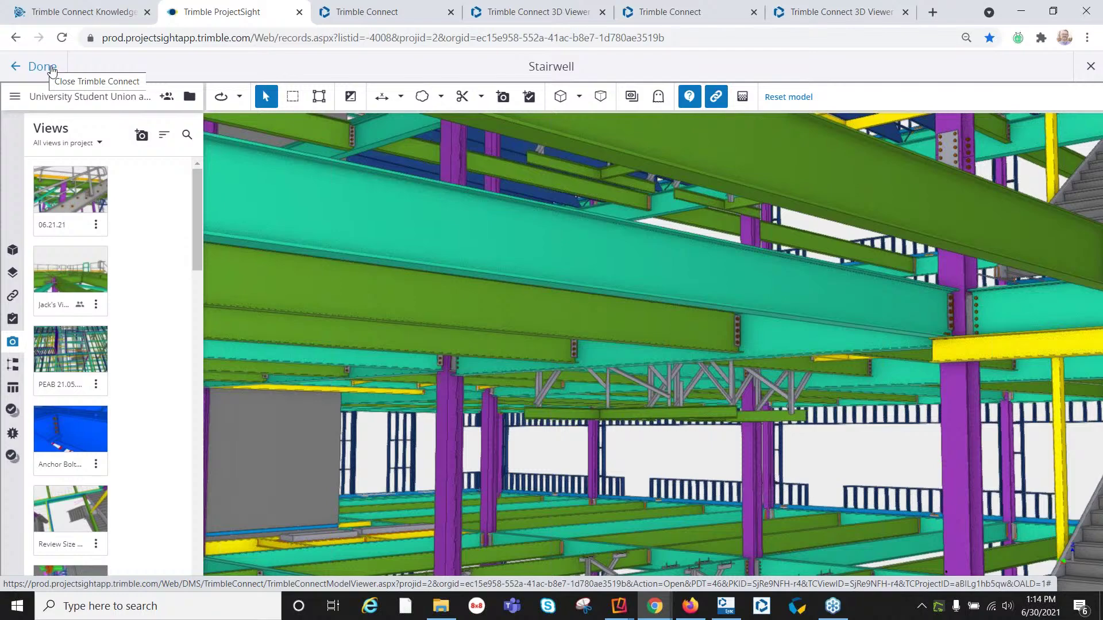
pyautogui.click(51, 69)
# - Switch to Trimble Connect, go to the project's top-level Explorer folders, and bring up the 3D viewer of the steel model
pyautogui.click(362, 12)
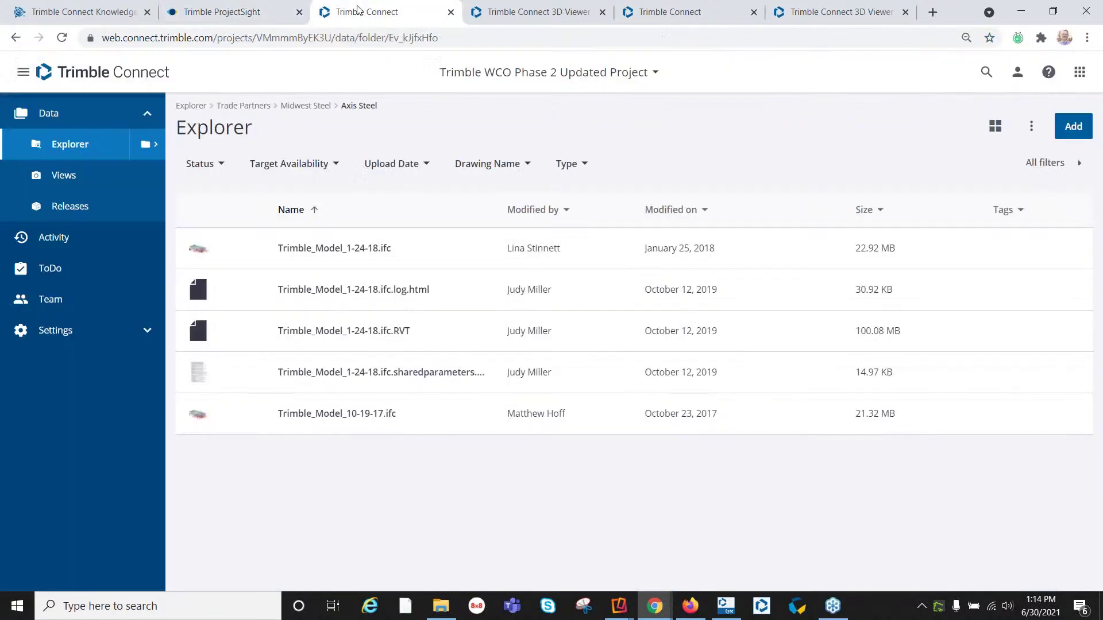
pyautogui.click(80, 147)
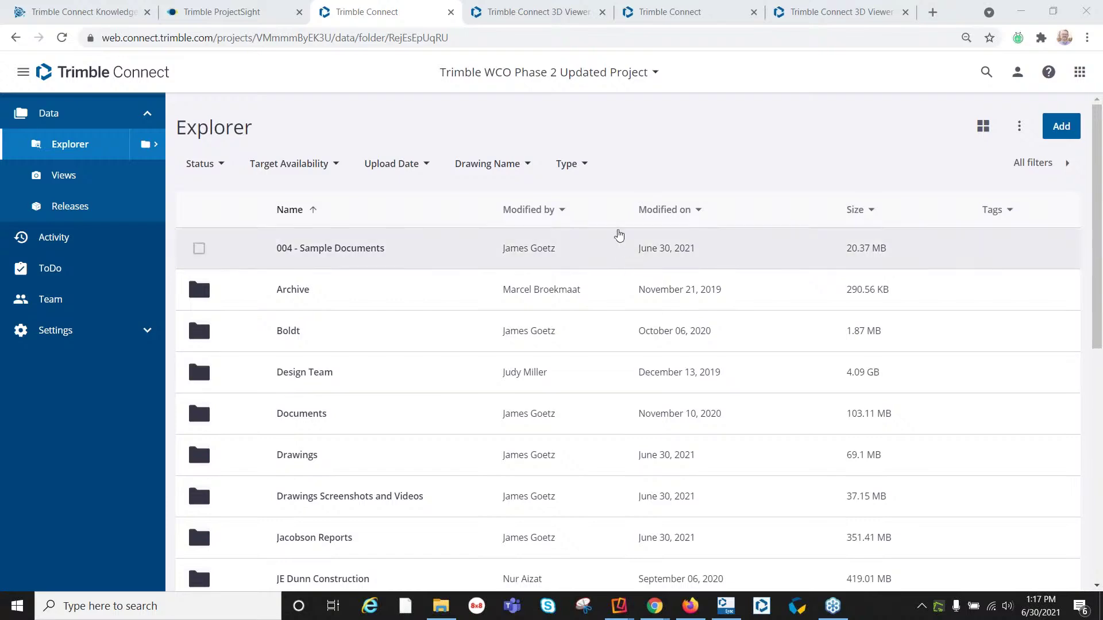
pyautogui.click(807, 9)
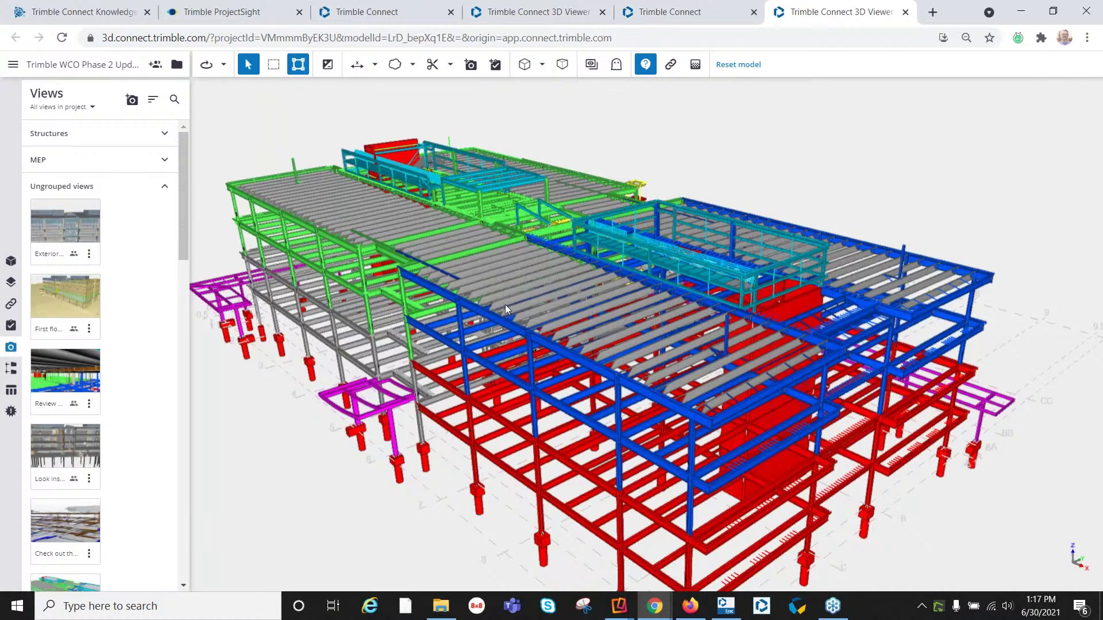
# - Select individual beams one at a time in the green and grey framing of the steel model, and clear the selection
pyautogui.click(272, 208)
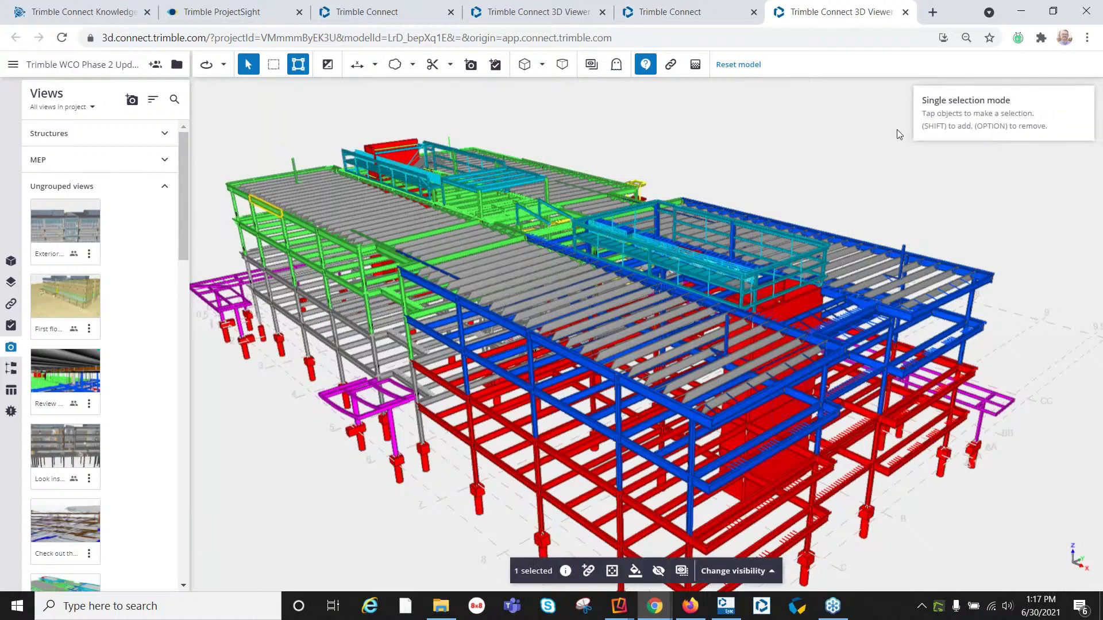
pyautogui.click(310, 228)
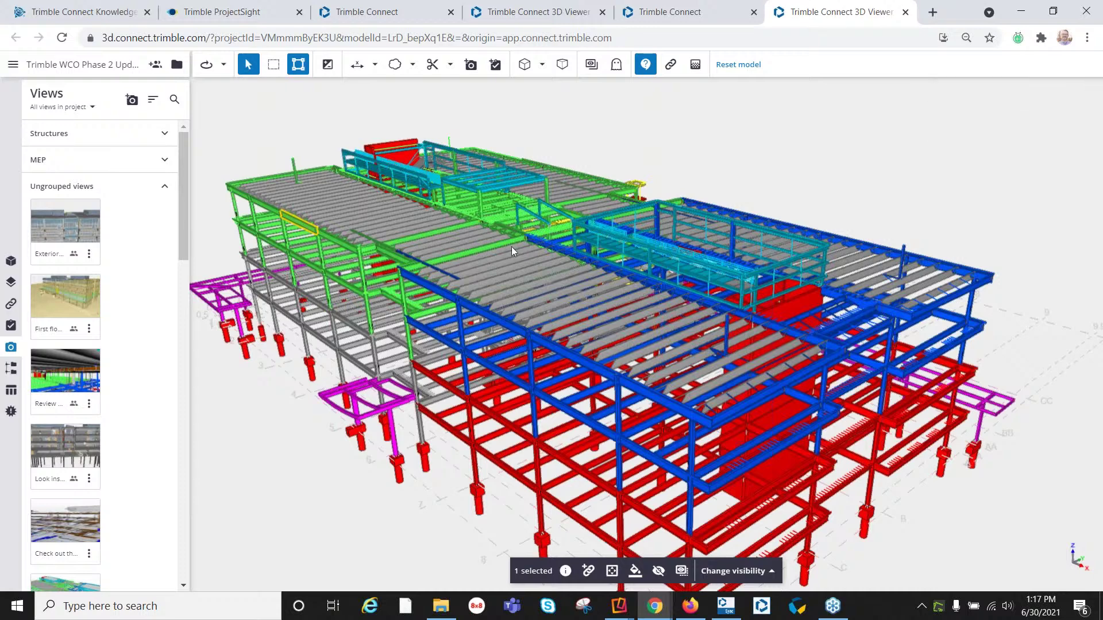
pyautogui.click(283, 311)
pyautogui.click(347, 354)
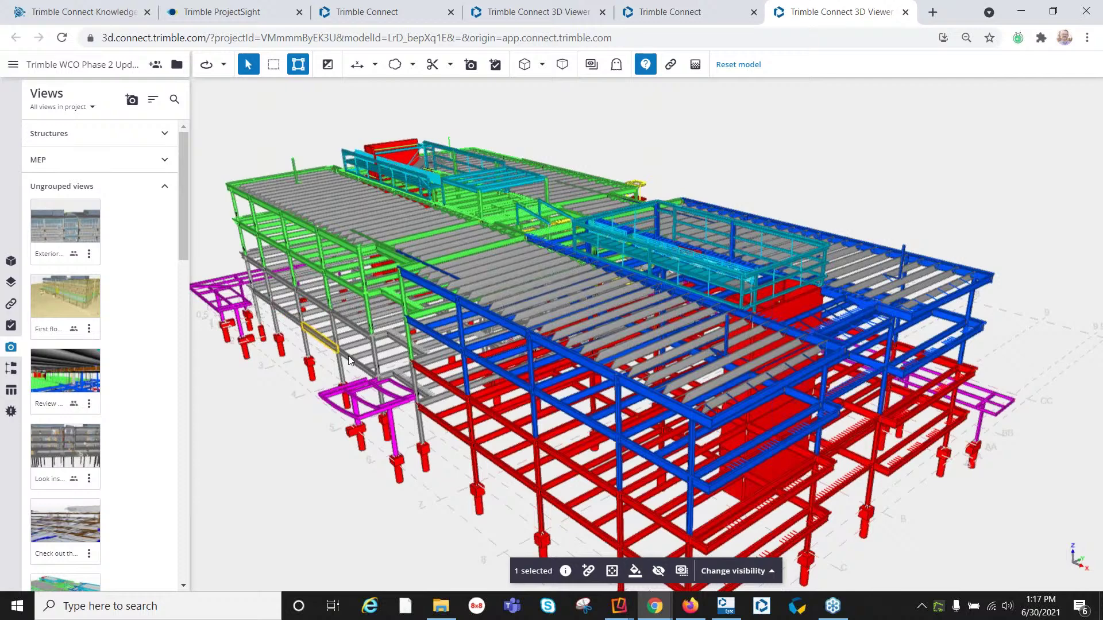
pyautogui.doubleClick(318, 340)
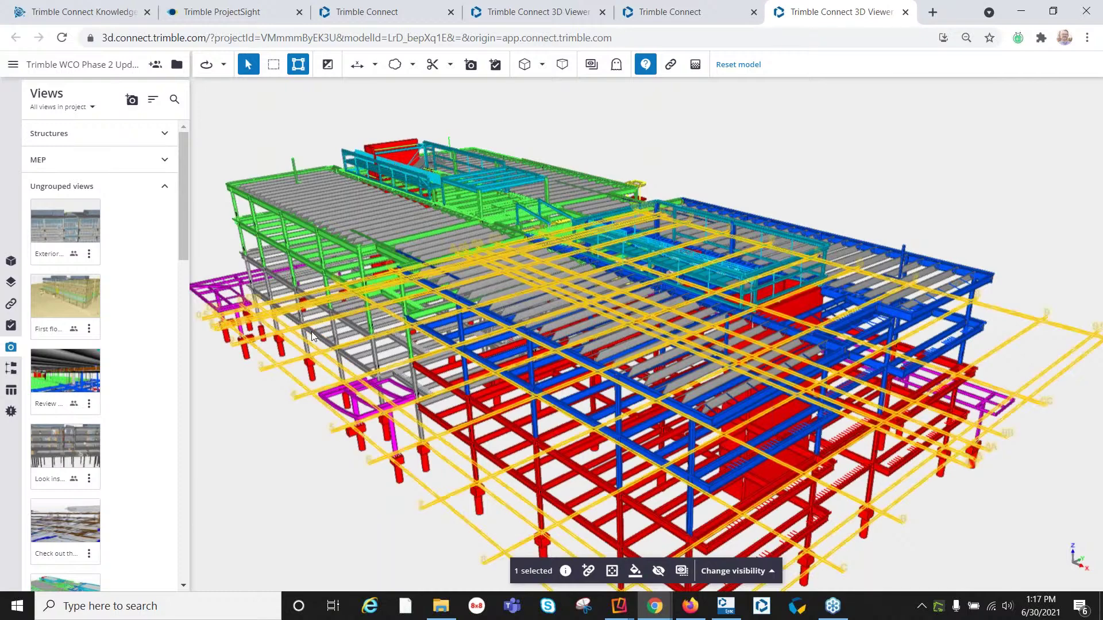
pyautogui.click(255, 414)
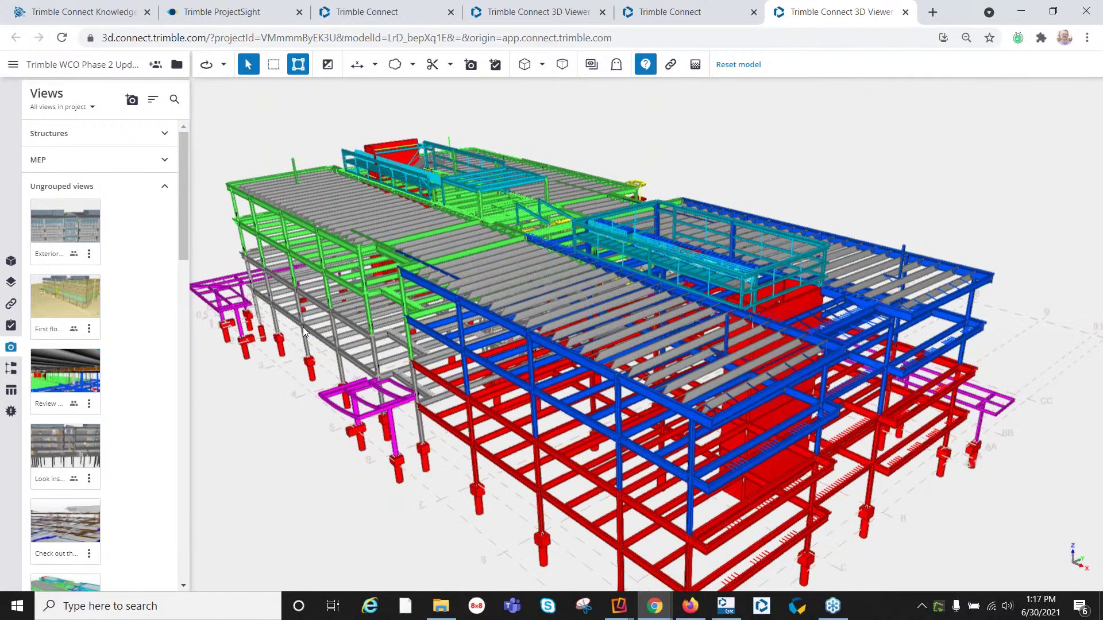
# - Select a steel assembly in the upper level of the grey framing and open its properties
pyautogui.doubleClick(283, 314)
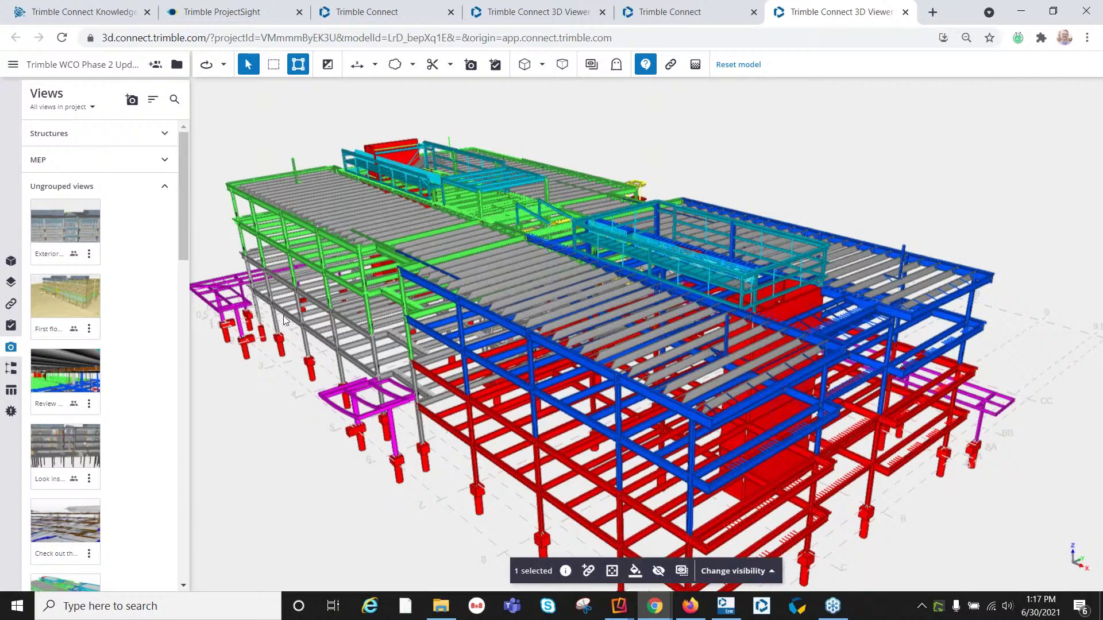
pyautogui.click(278, 278)
pyautogui.click(565, 571)
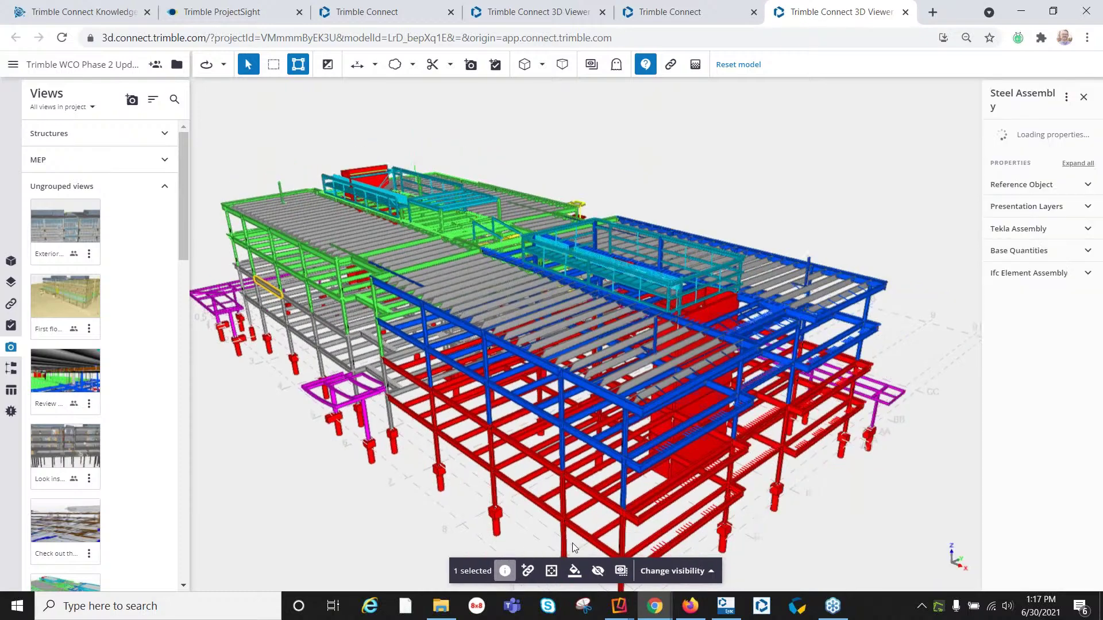